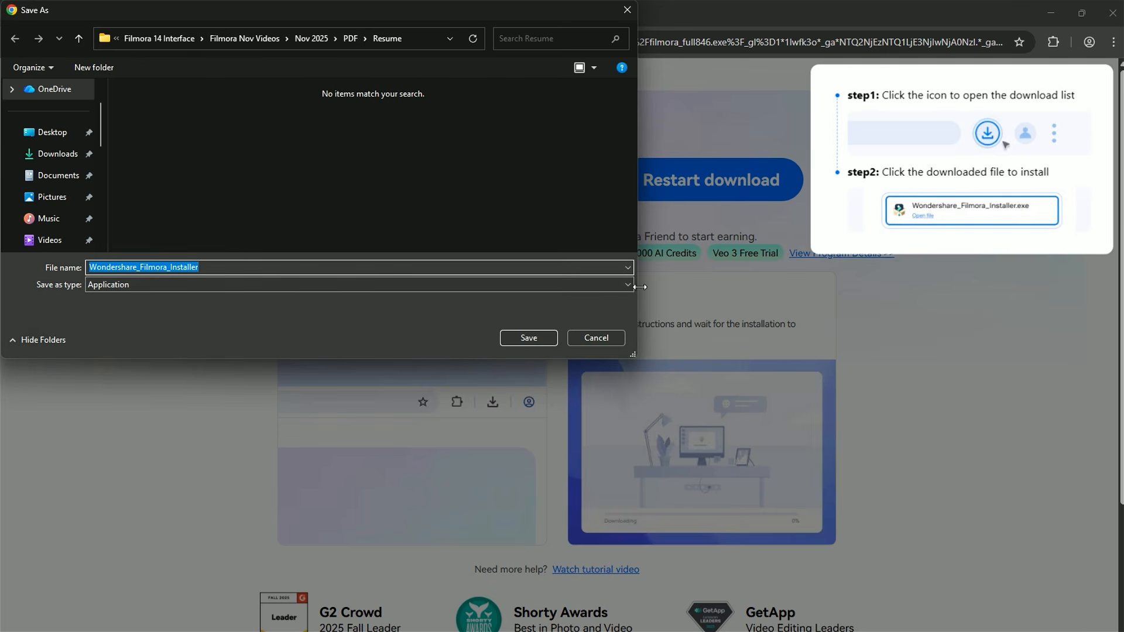
# Save the Wondershare_Filmora_Installer application in the Resume folder
pyautogui.click(530, 339)
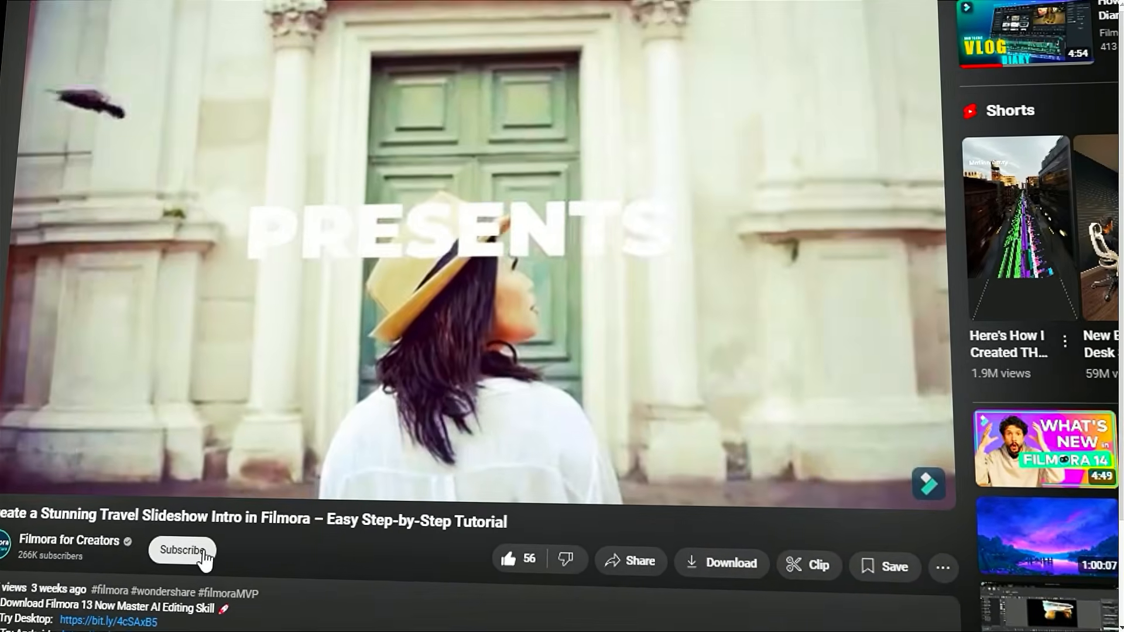
# Subscribe to the Filmora for Creators channel on YouTube and set its notifications to All
pyautogui.click(178, 547)
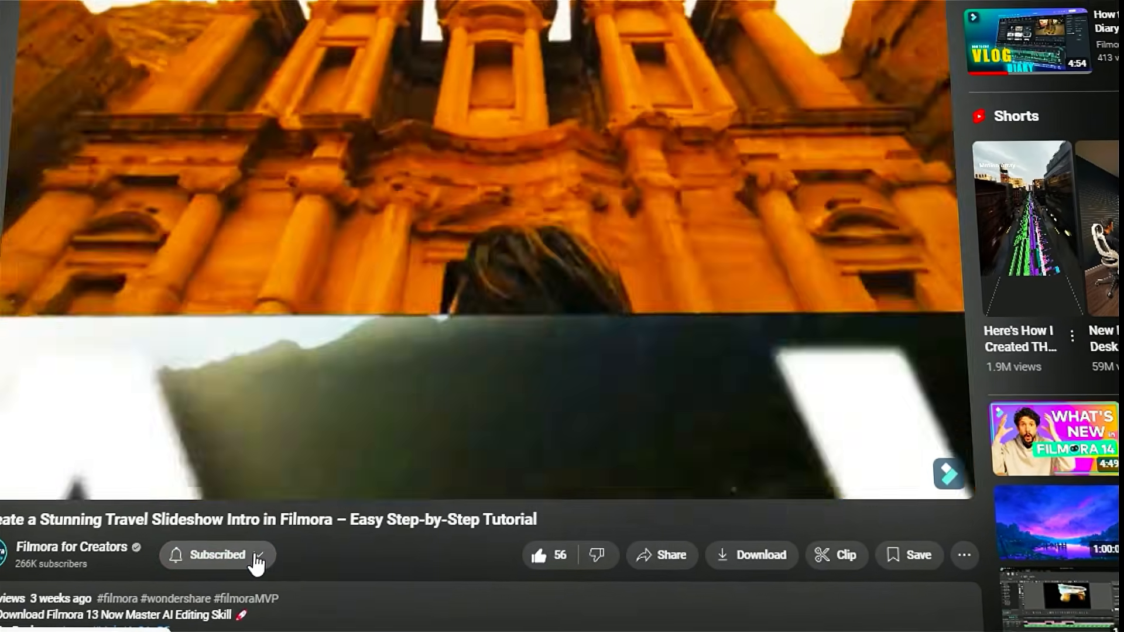
pyautogui.click(249, 562)
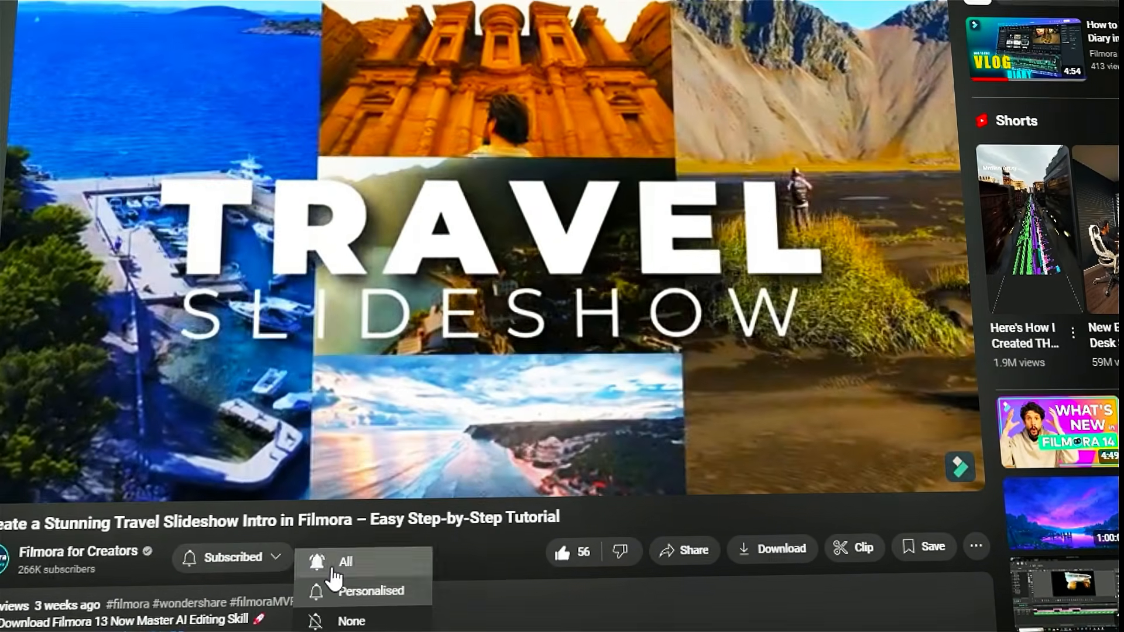
pyautogui.click(331, 562)
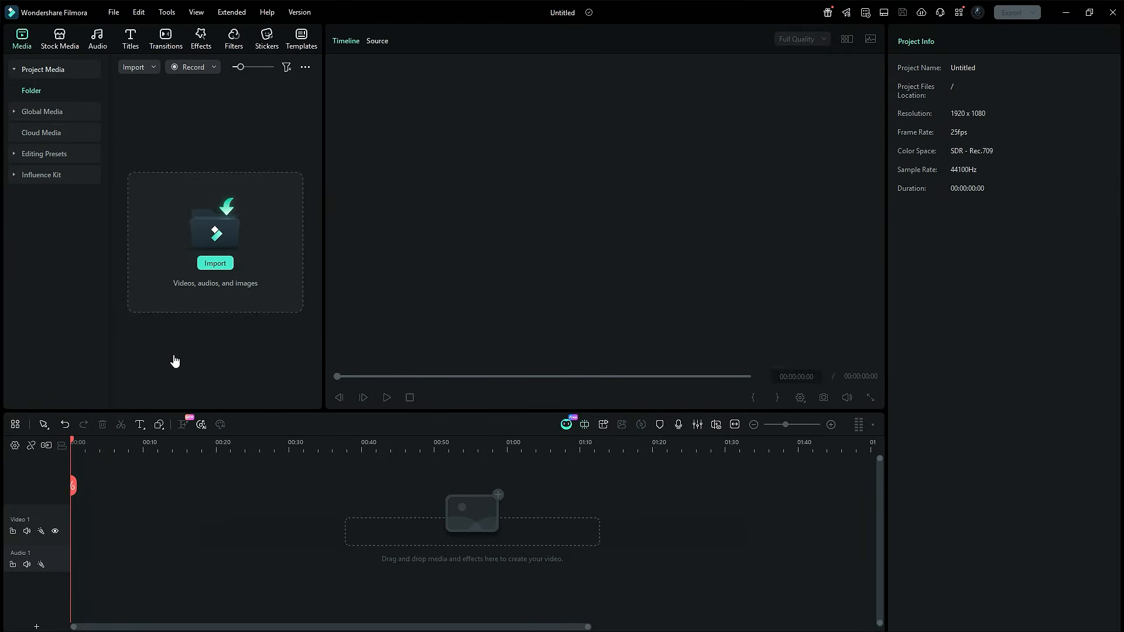
# Import the images 01 to 04 and Snapshot_167, and place Snapshot_167 at the start of the timeline
pyautogui.click(215, 263)
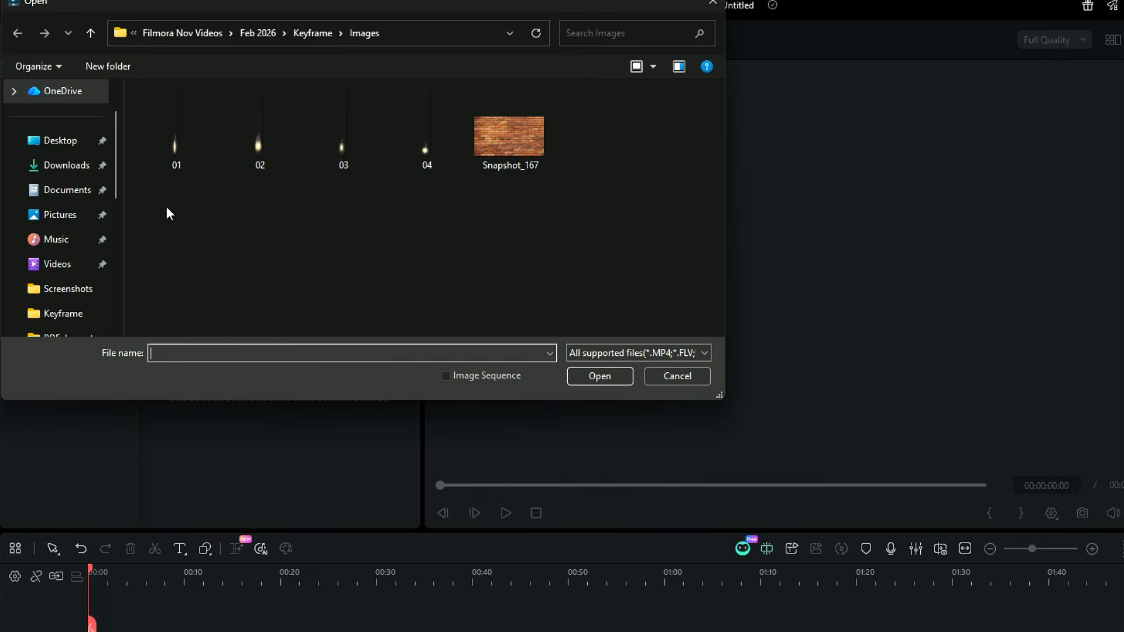
pyautogui.moveTo(167, 207); pyautogui.dragTo(519, 87)
pyautogui.click(600, 376)
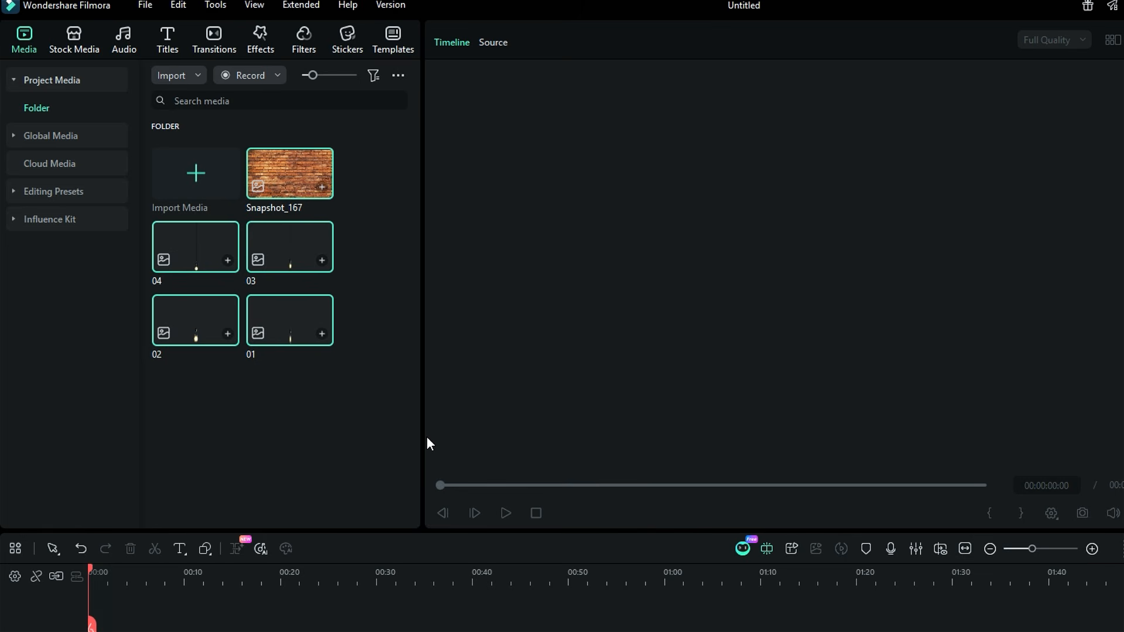
pyautogui.click(365, 416)
pyautogui.moveTo(290, 176); pyautogui.dragTo(269, 503)
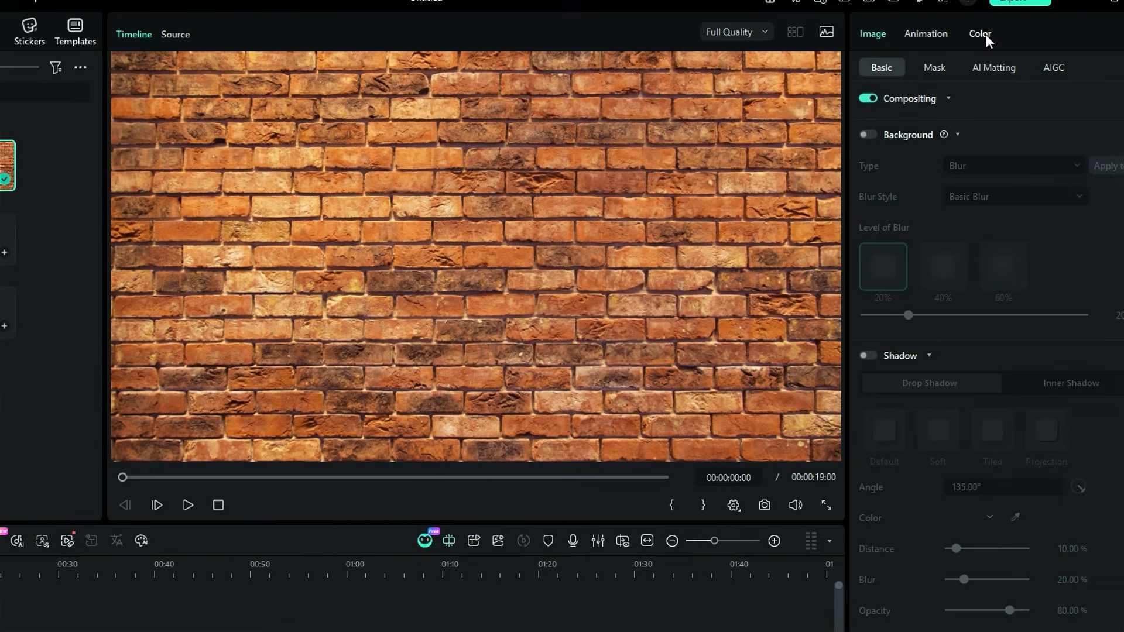
# Drain the brick wall clip's colour by setting vibrance to -100 and saturation to -82
pyautogui.click(983, 33)
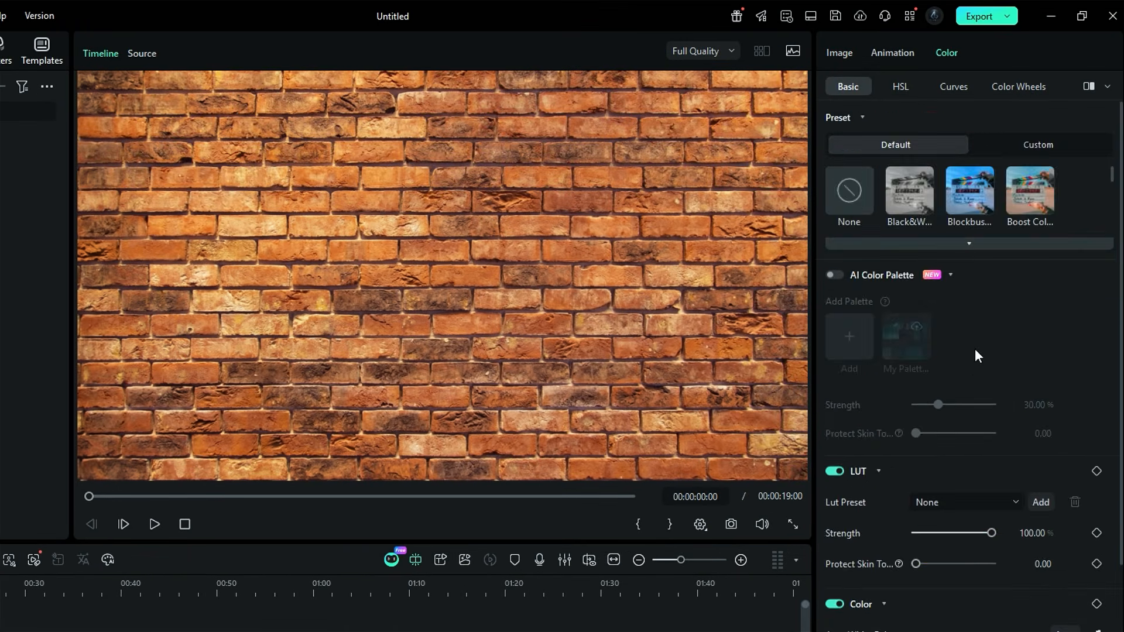
pyautogui.scroll(-5, 972, 351)
pyautogui.moveTo(954, 381); pyautogui.dragTo(903, 379)
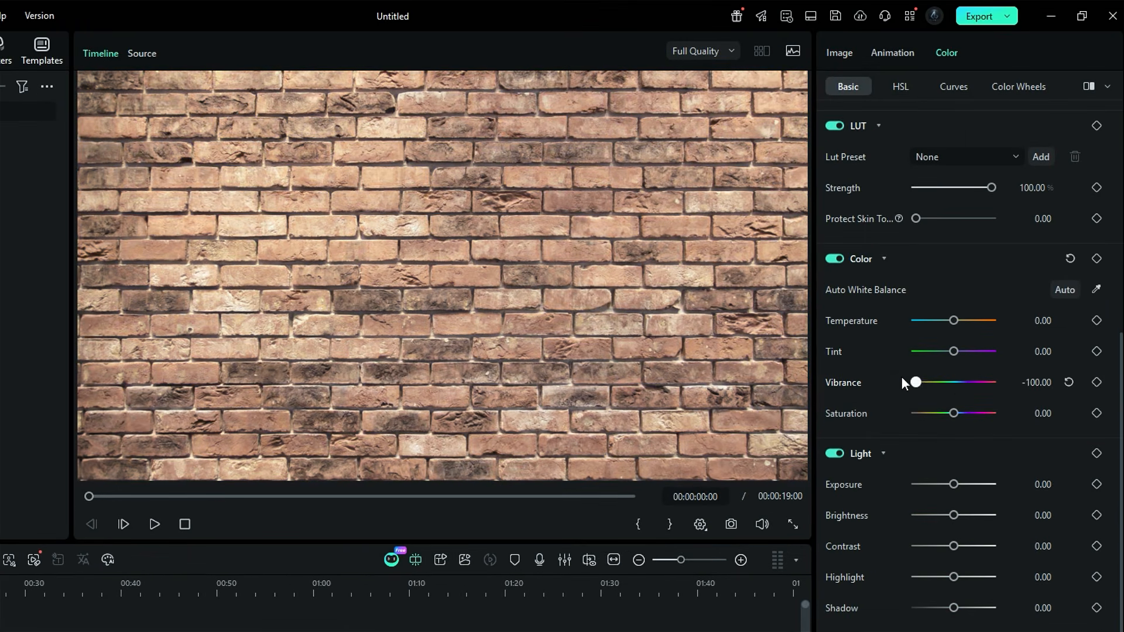
pyautogui.moveTo(953, 415); pyautogui.dragTo(926, 416)
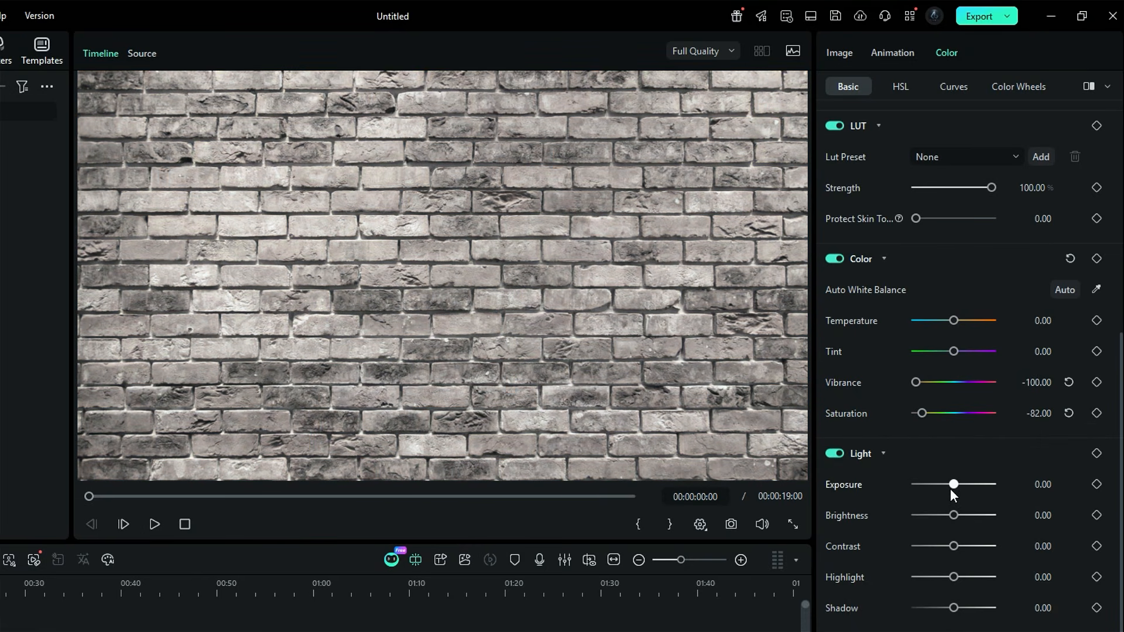
# Darken the brick wall with exposure -98 and brightness -24, and raise its highlights slightly
pyautogui.moveTo(950, 488); pyautogui.dragTo(918, 480)
pyautogui.moveTo(954, 516); pyautogui.dragTo(944, 517)
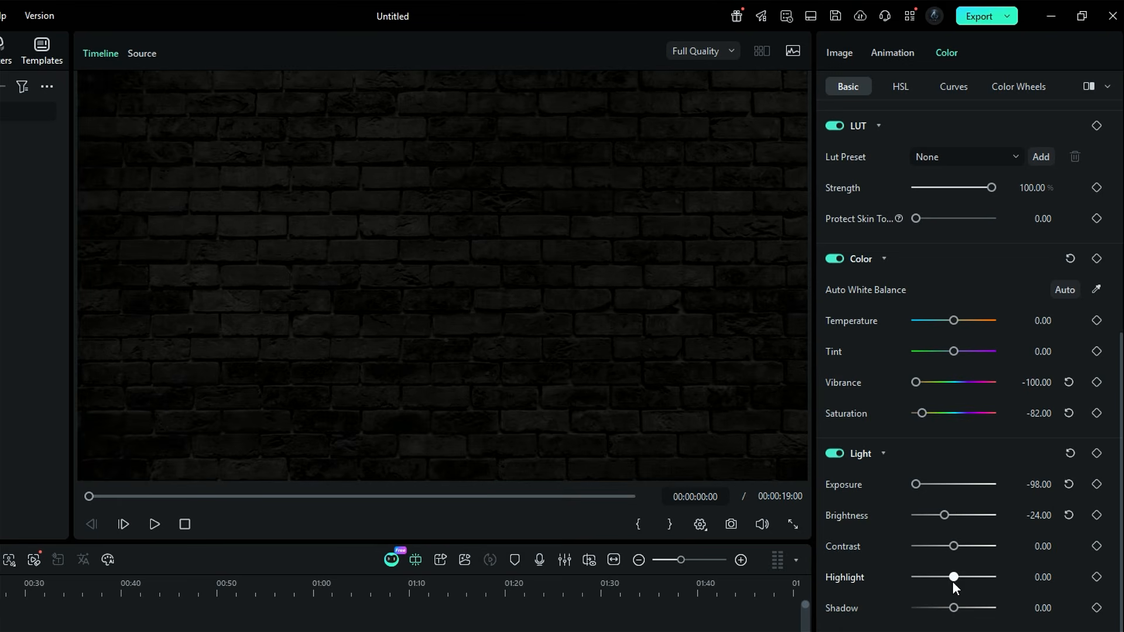
pyautogui.moveTo(952, 589); pyautogui.dragTo(965, 592)
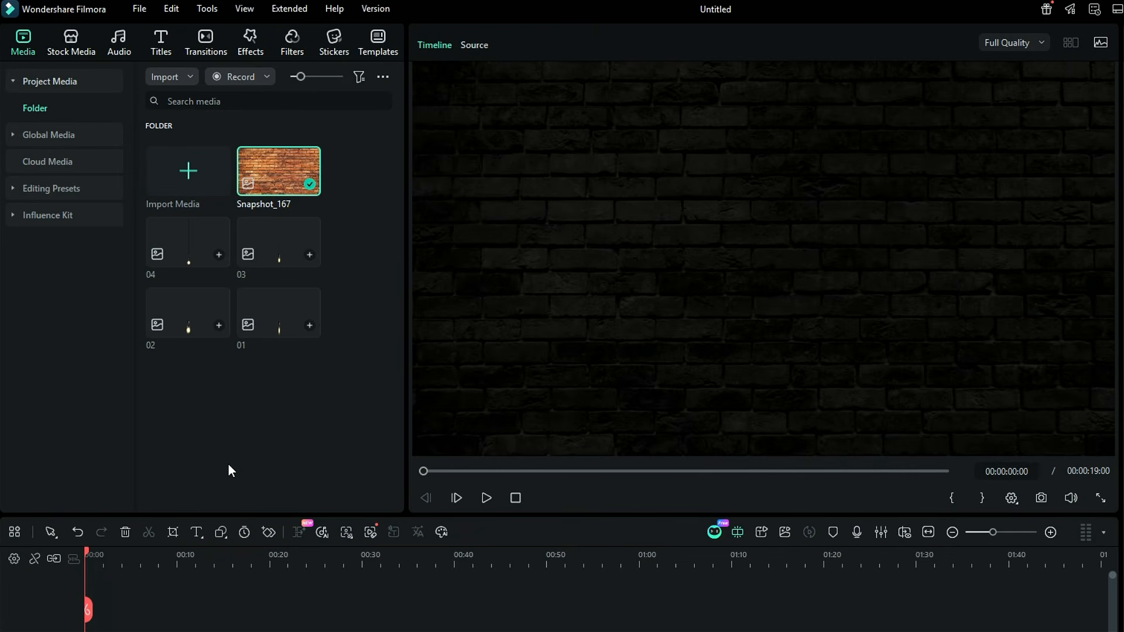
# Place image 04, the hanging bulb, at the start of the track above the brick wall
pyautogui.click(228, 471)
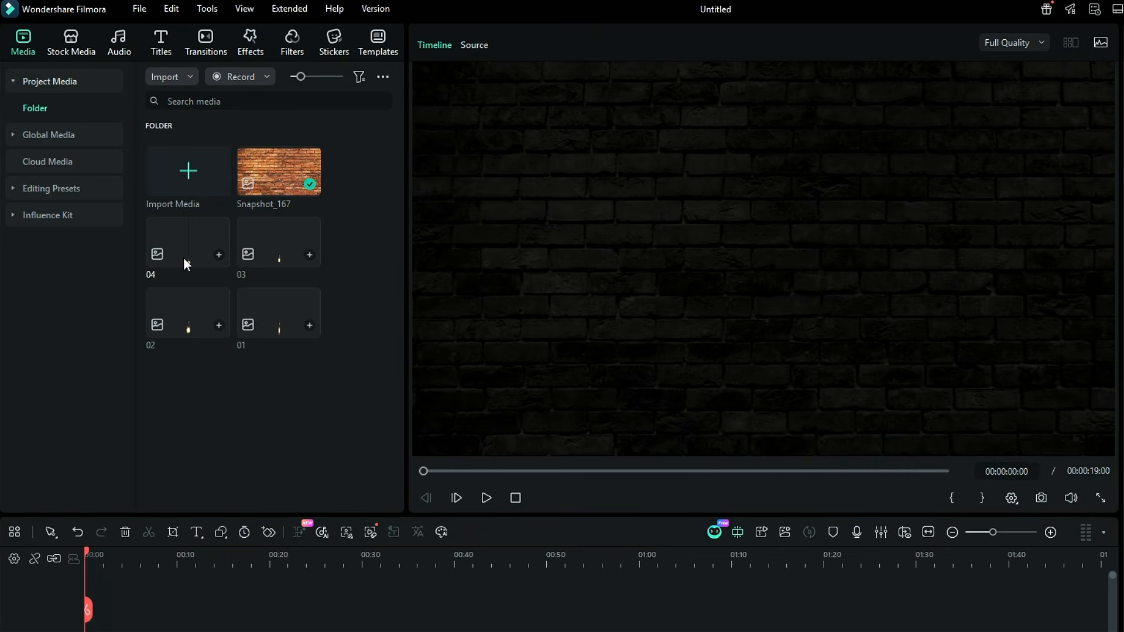
pyautogui.moveTo(184, 259); pyautogui.dragTo(258, 577)
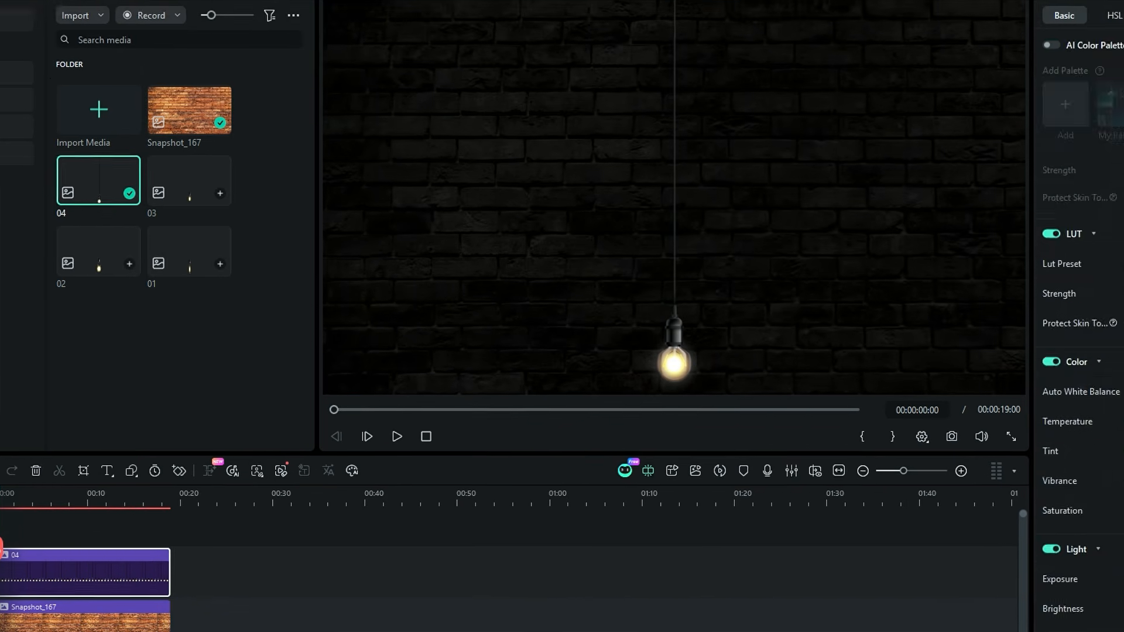
# Scale the hanging bulb image to 77% and raise it to a Y position of about 183
pyautogui.click(866, 16)
pyautogui.click(1031, 163)
pyautogui.write('77')
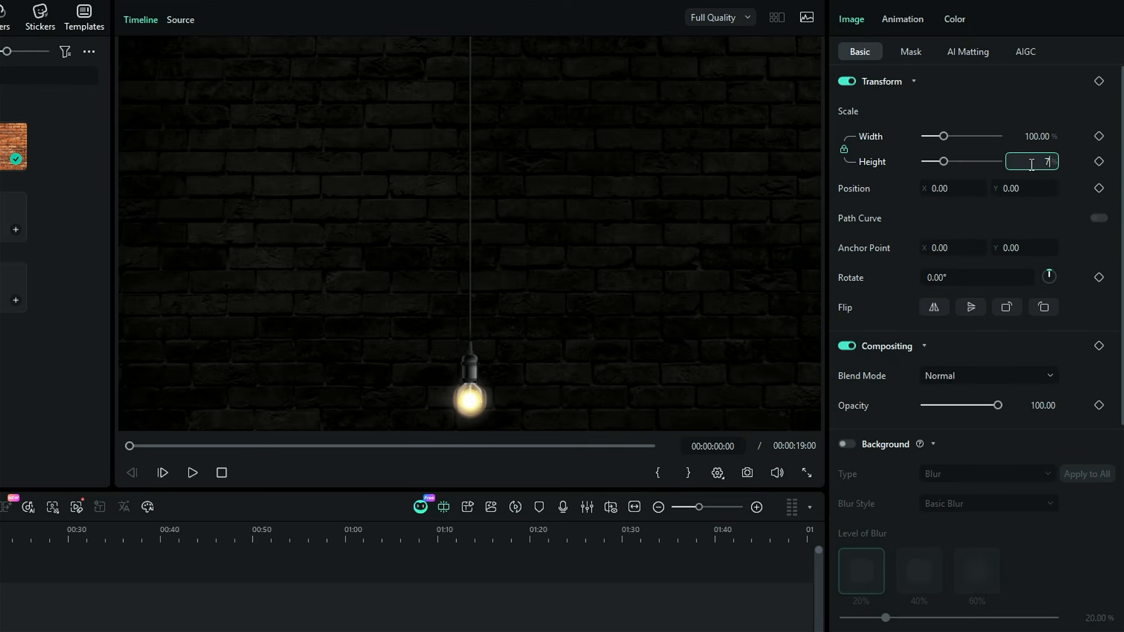
pyautogui.press('Return')
pyautogui.moveTo(1027, 191); pyautogui.dragTo(1003, 192)
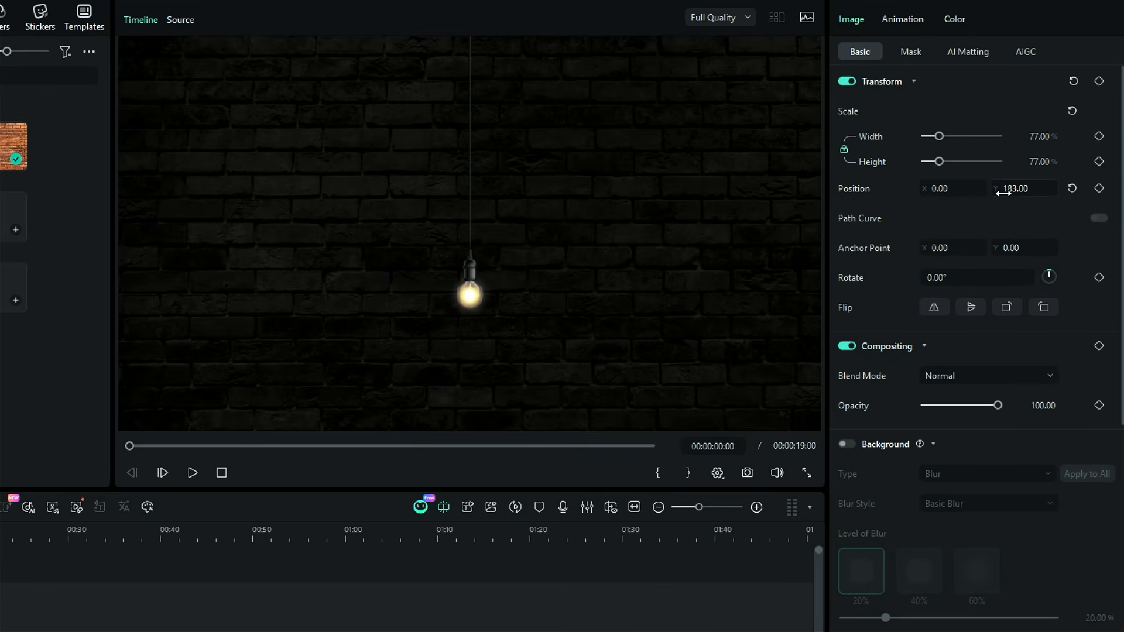
# Move the bulb's anchor point to the upper end of its cord, and test the pivot with a 3° rotation before resetting it
pyautogui.click(480, 286)
pyautogui.moveTo(471, 168); pyautogui.dragTo(472, 27)
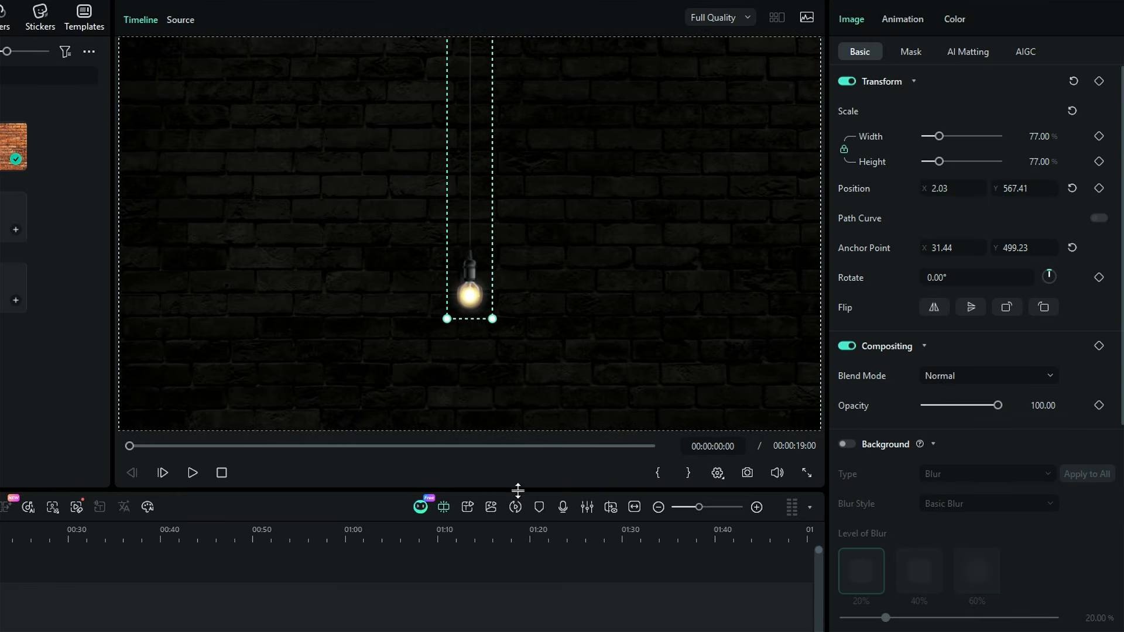
pyautogui.moveTo(943, 278)
pyautogui.mouseDown()
pyautogui.moveTo(966, 278)
pyautogui.moveTo(927, 278)
pyautogui.moveTo(961, 278)
pyautogui.moveTo(945, 277)
pyautogui.mouseUp()
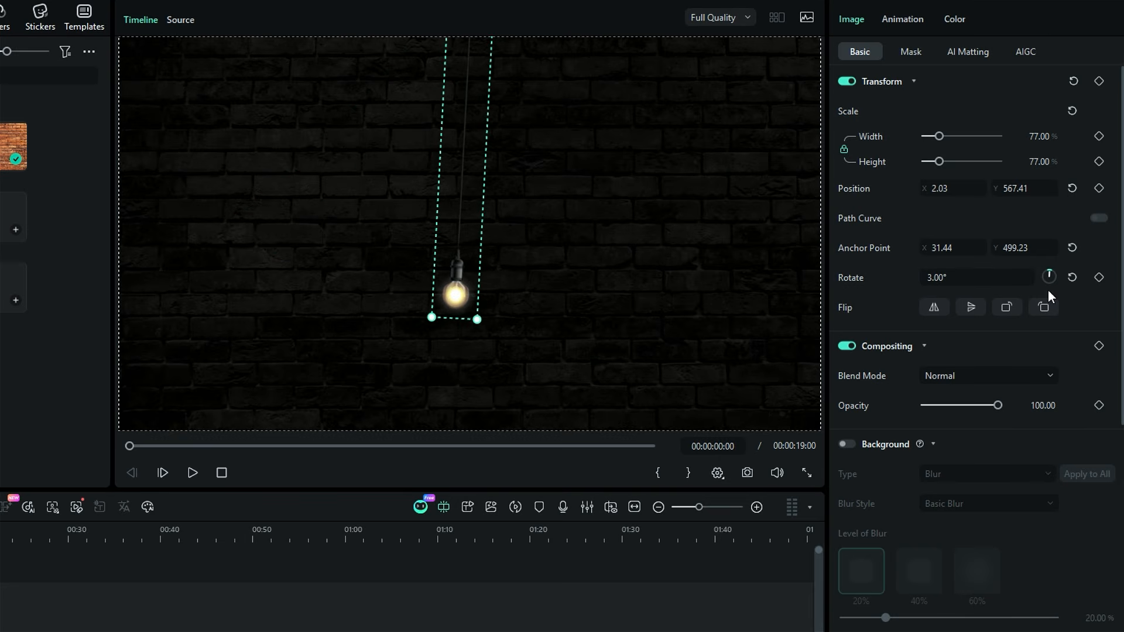
pyautogui.click(1075, 279)
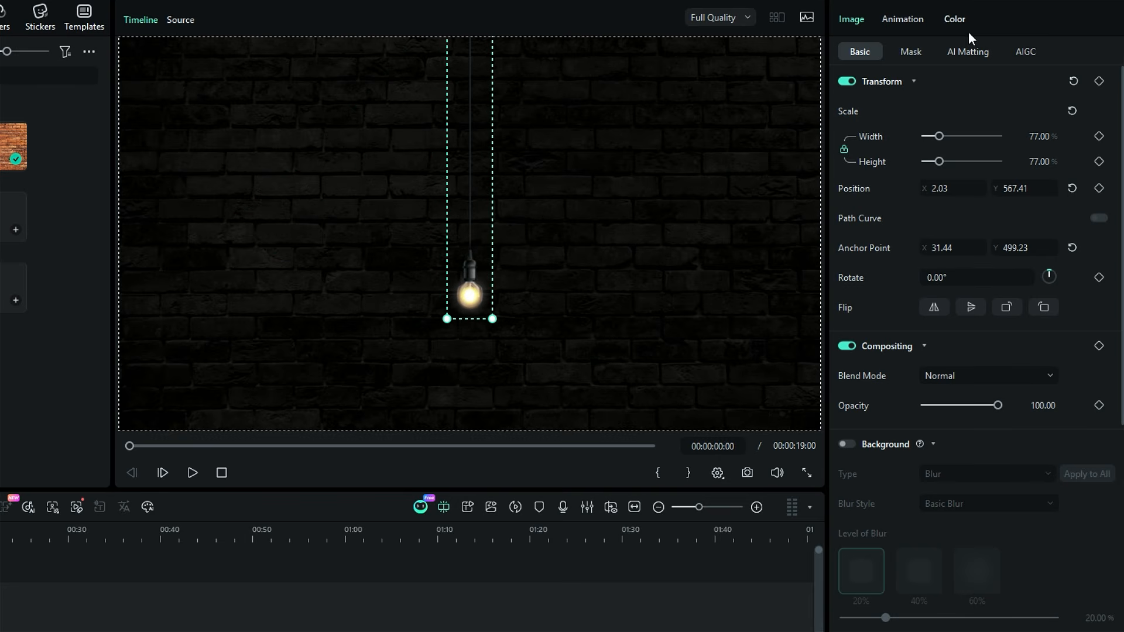
# Warm the bulb's colour with temperature 22, vibrance 41 and saturation 71, and raise its exposure slightly
pyautogui.click(954, 19)
pyautogui.moveTo(961, 457); pyautogui.dragTo(968, 459)
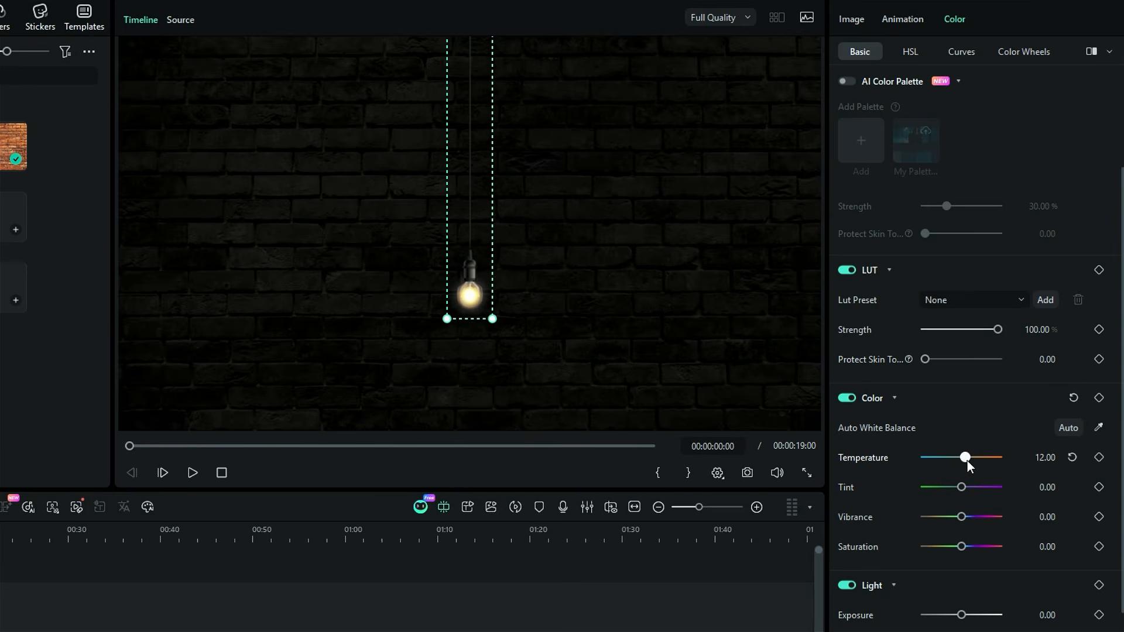
pyautogui.moveTo(969, 517); pyautogui.dragTo(988, 549)
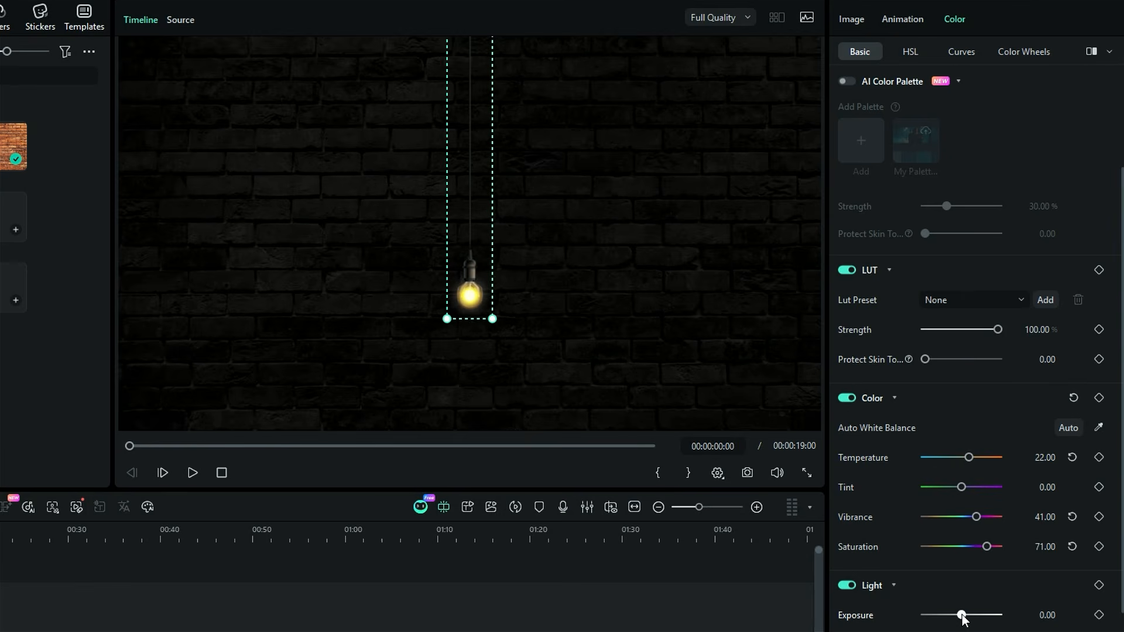
pyautogui.moveTo(962, 615); pyautogui.dragTo(967, 616)
# Lower the hue of the bulb's orange tones in the HSL colour adjustments
pyautogui.click(915, 55)
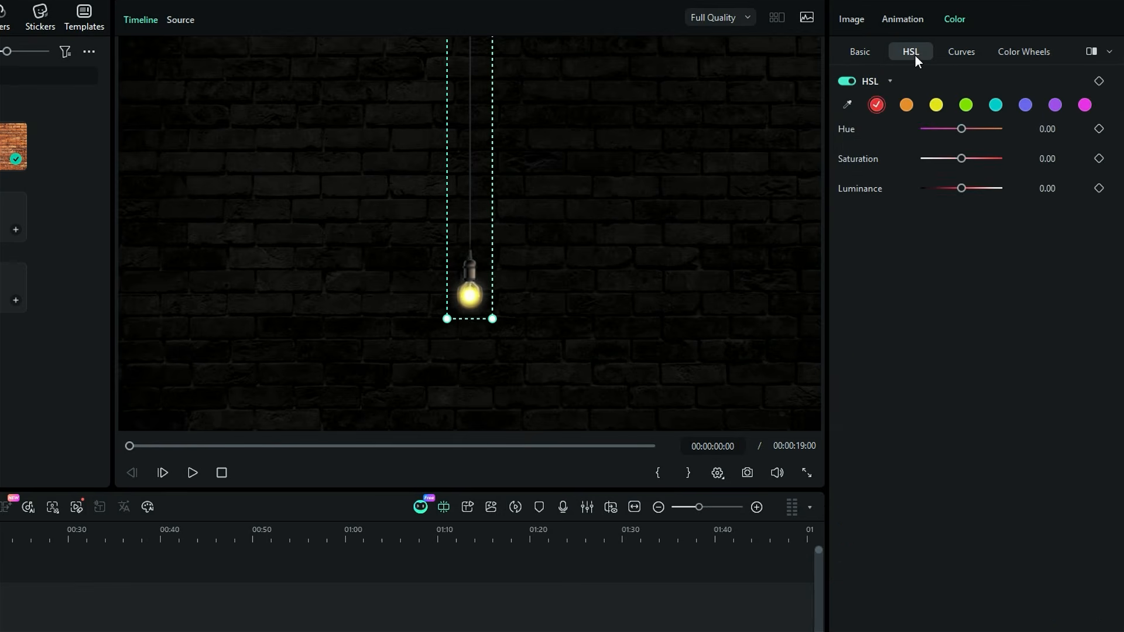
pyautogui.click(907, 105)
pyautogui.moveTo(963, 128)
pyautogui.mouseDown()
pyautogui.moveTo(986, 132)
pyautogui.moveTo(951, 131)
pyautogui.mouseUp()
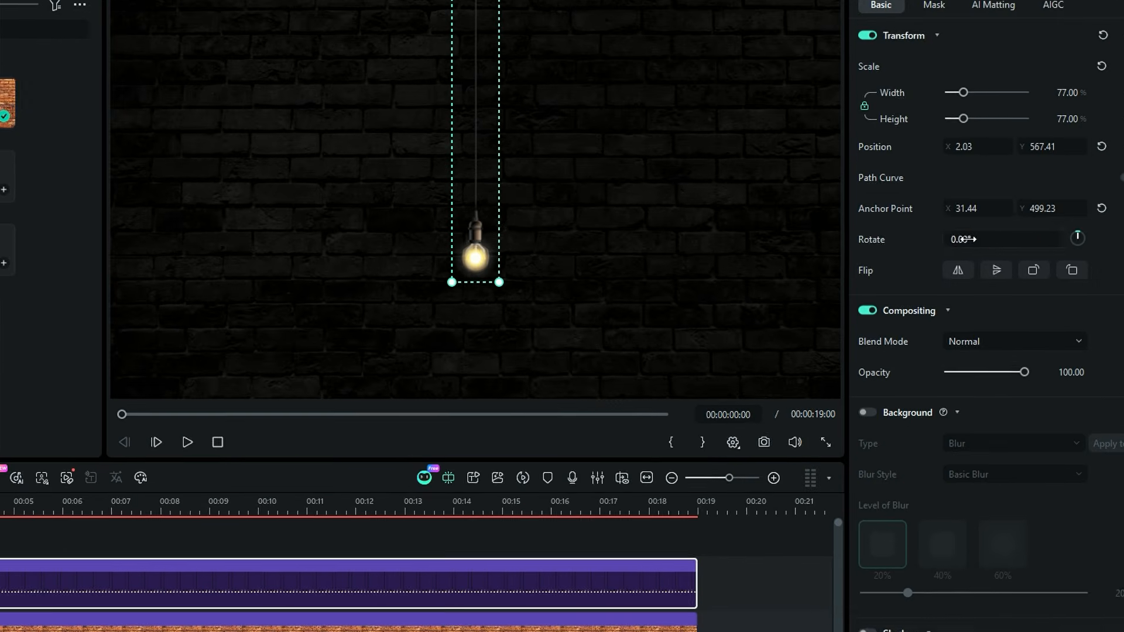
# Keyframe the bulb's rotation to 80° at the clip's start and -60° at 3 seconds
pyautogui.click(937, 252)
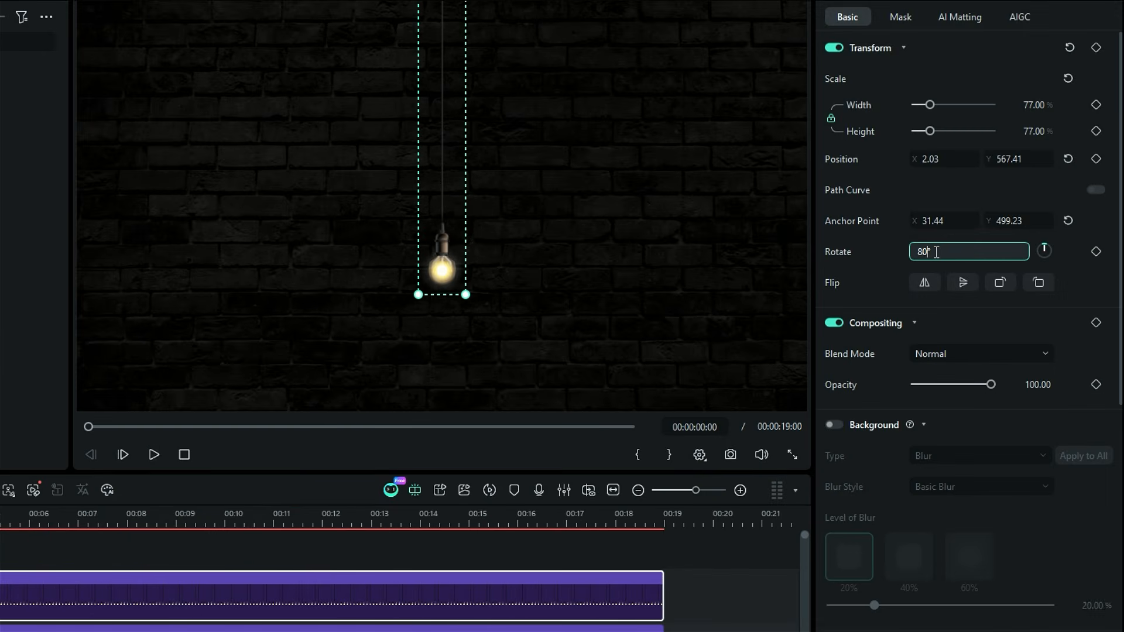
pyautogui.press('Return')
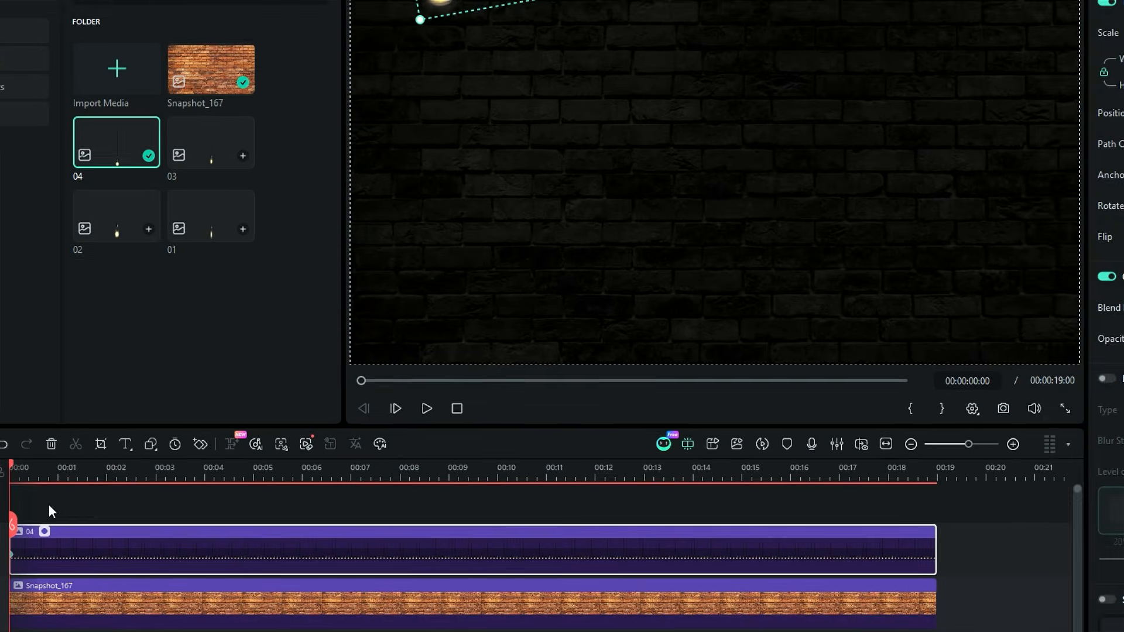
pyautogui.moveTo(12, 464); pyautogui.dragTo(156, 529)
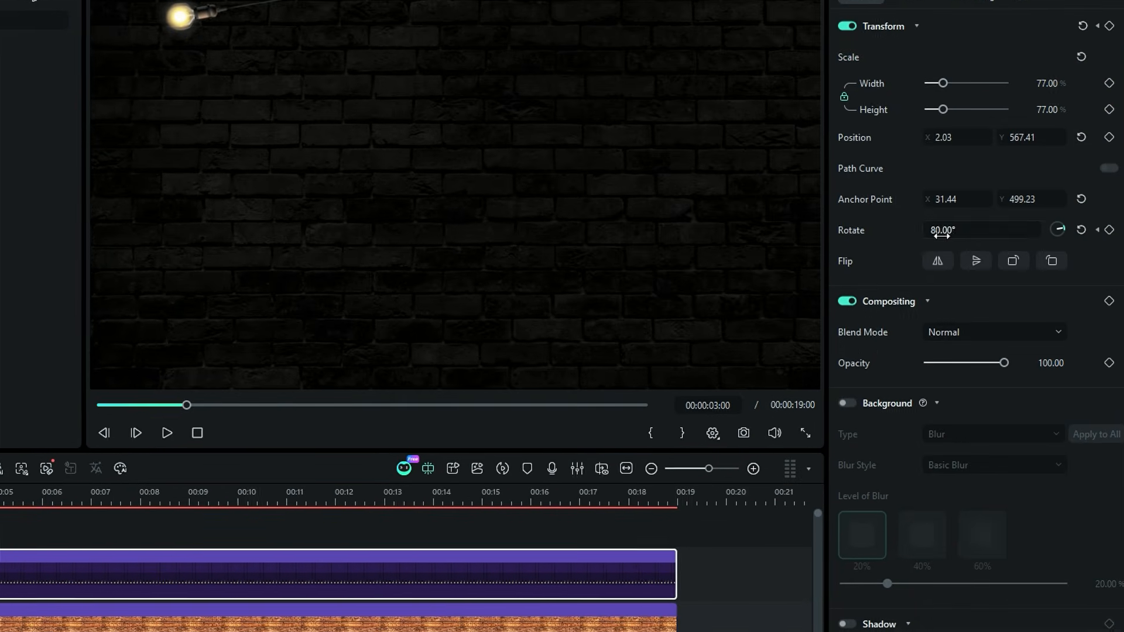
pyautogui.click(928, 234)
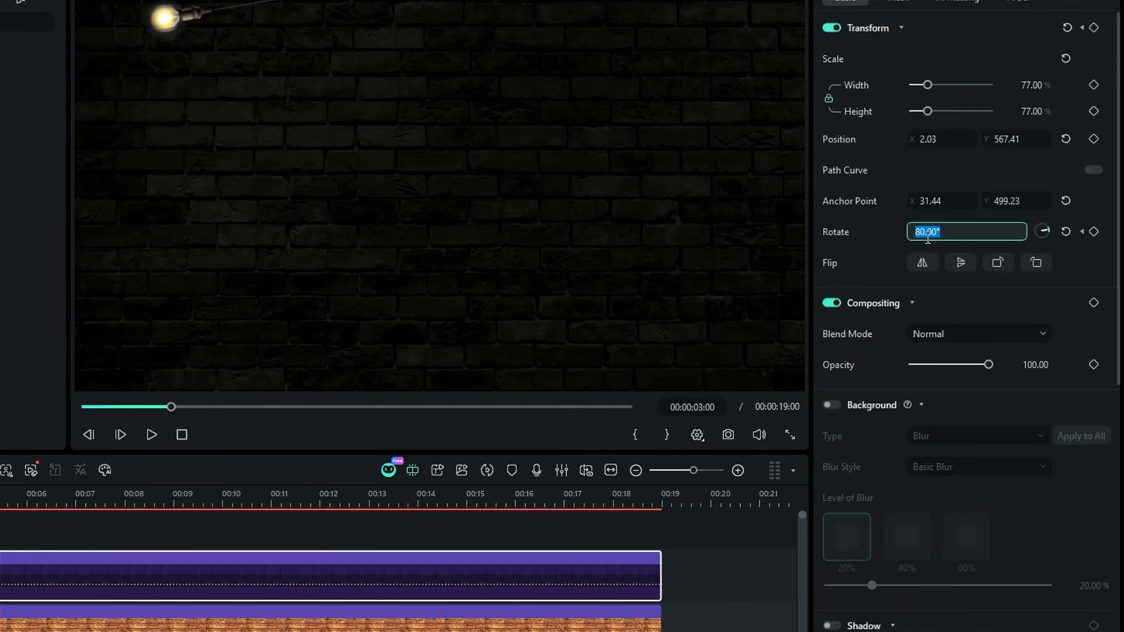
pyautogui.press('Return')
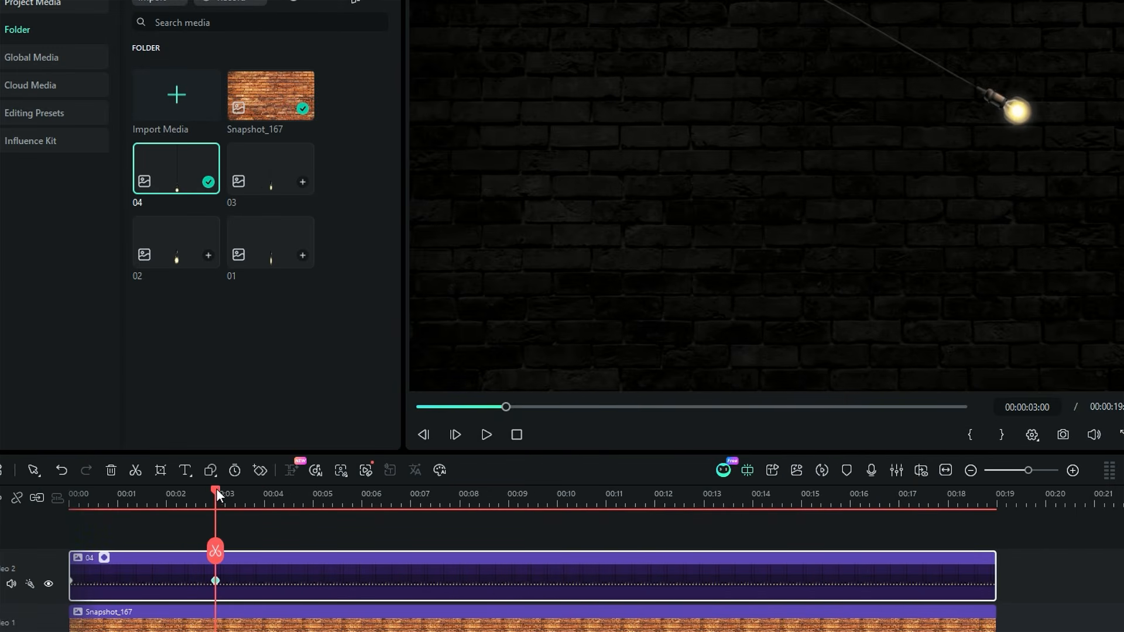
# Add a rotation keyframe of 42° for the bulb at 6 seconds
pyautogui.moveTo(216, 488); pyautogui.dragTo(361, 543)
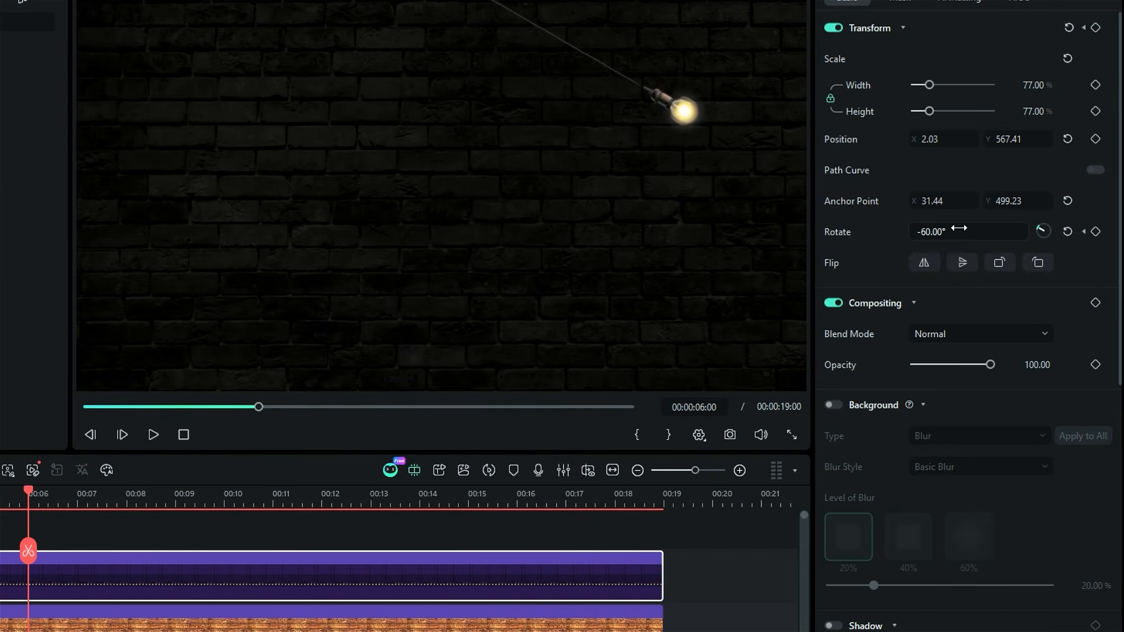
pyautogui.click(1087, 229)
pyautogui.write('42')
pyautogui.press('Return')
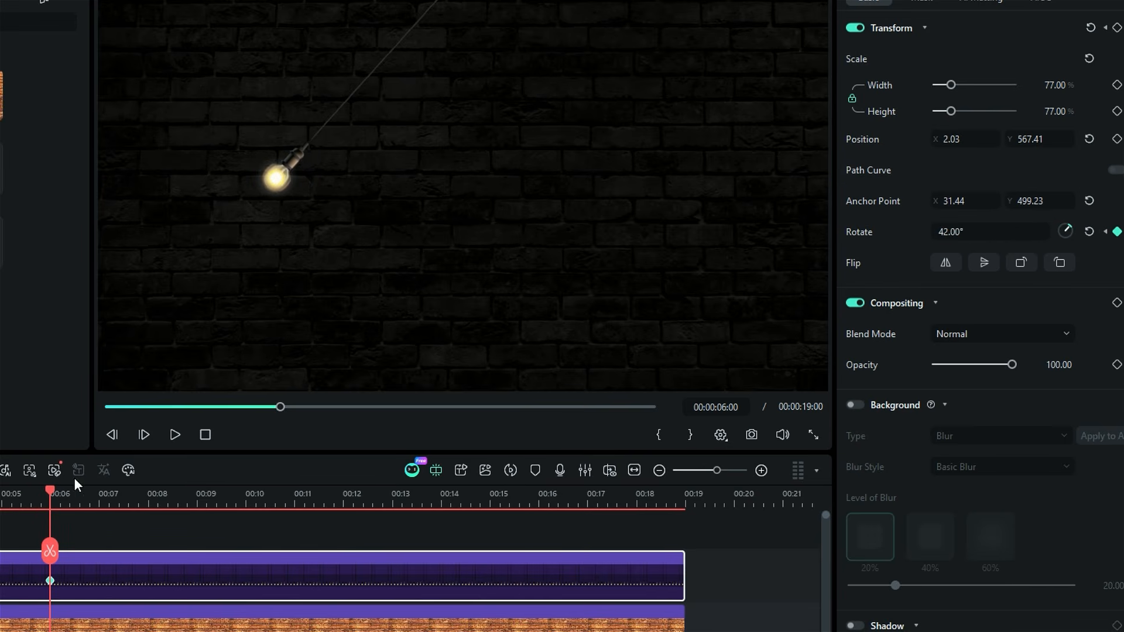
# Add a rotation keyframe of -30° for the bulb at 9 seconds
pyautogui.moveTo(51, 490); pyautogui.dragTo(198, 554)
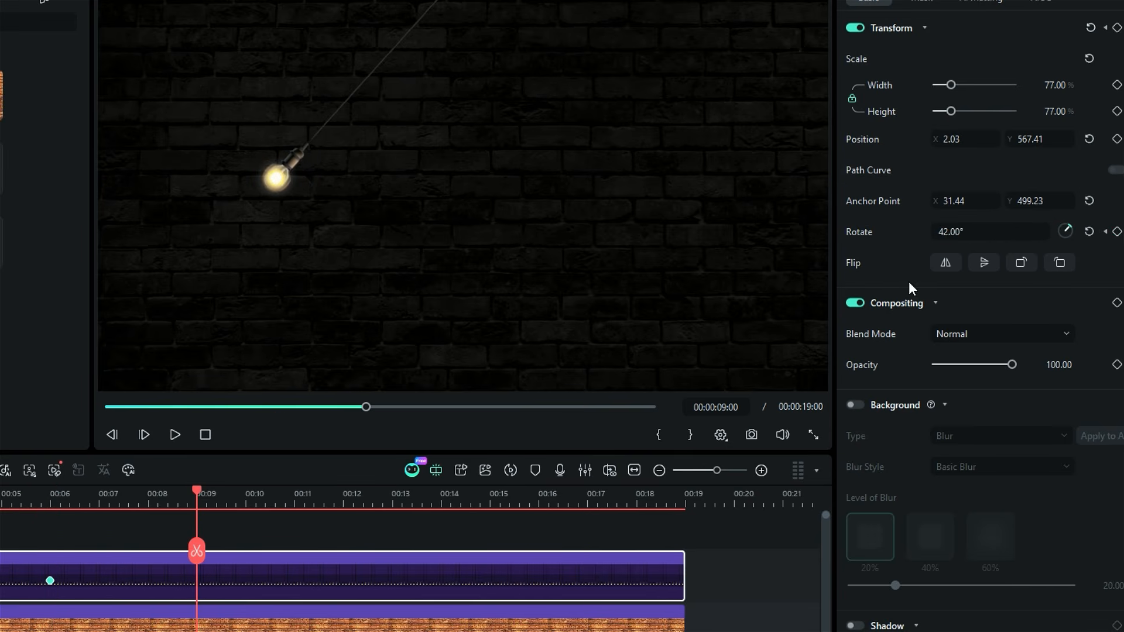
pyautogui.click(963, 238)
pyautogui.write('-')
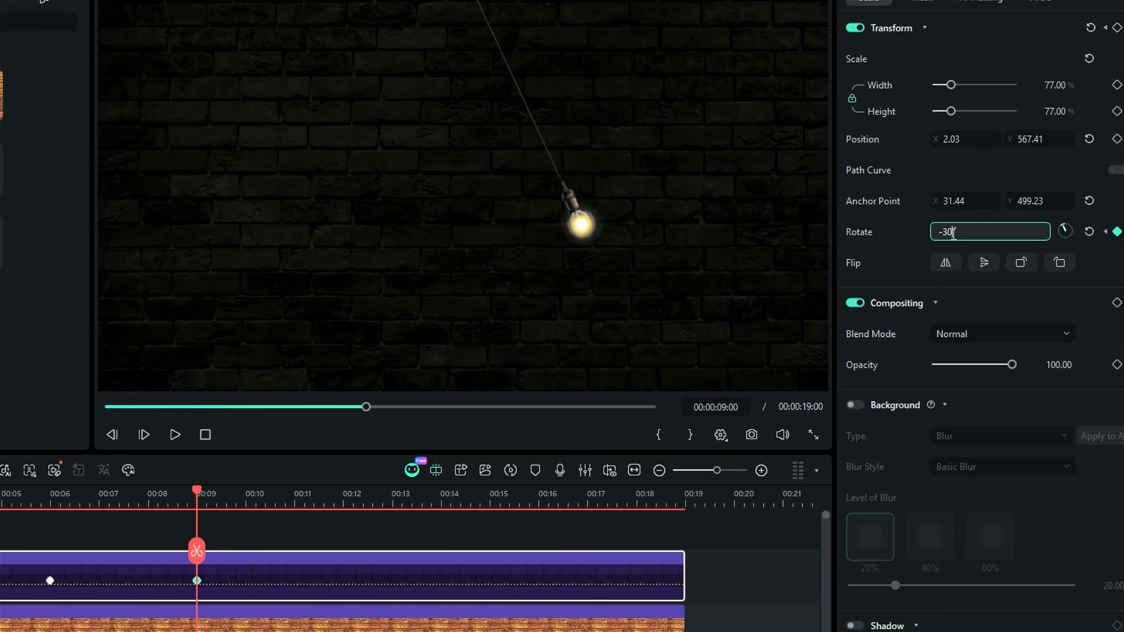
pyautogui.write('30')
pyautogui.press('Return')
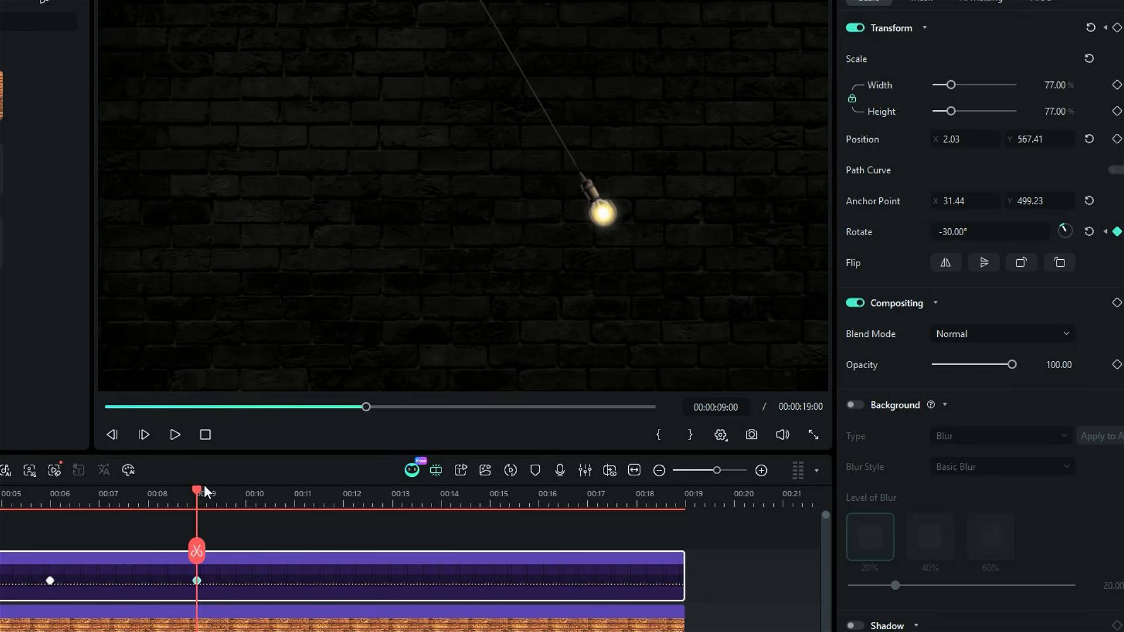
# Add a rotation keyframe of 20° for the bulb at 12 seconds
pyautogui.moveTo(203, 484); pyautogui.dragTo(346, 536)
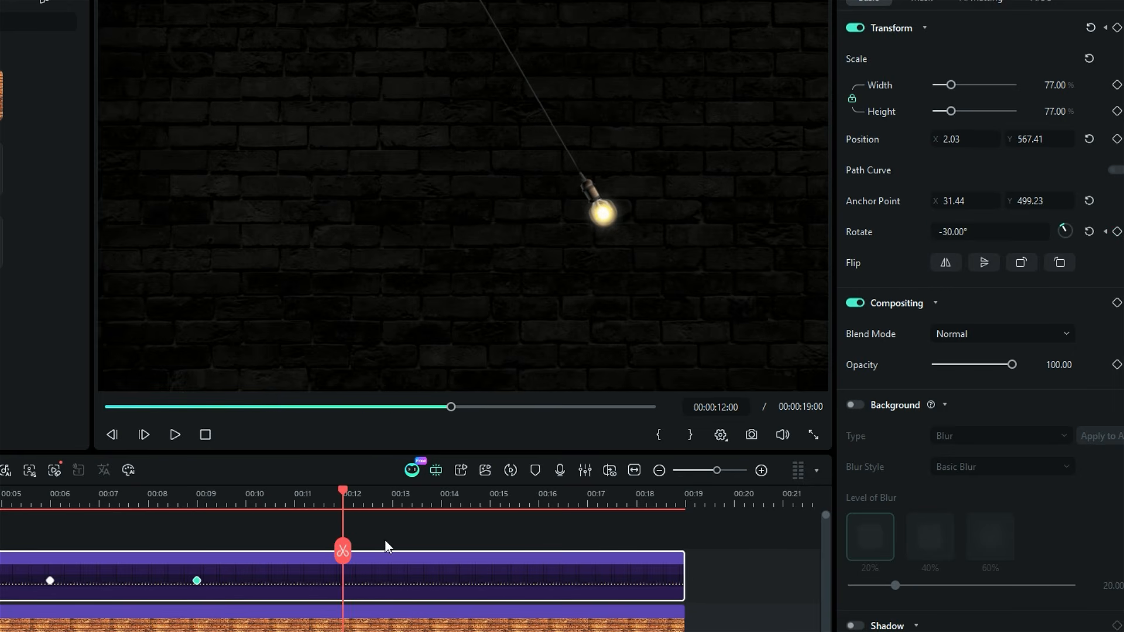
pyautogui.click(964, 232)
pyautogui.write('20')
pyautogui.press('Return')
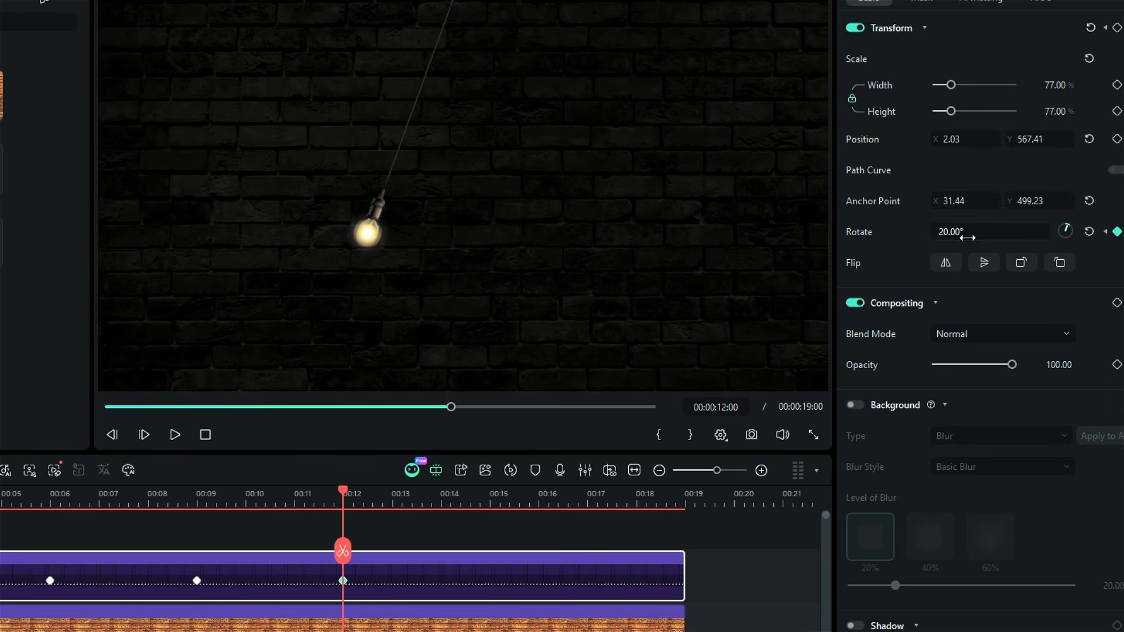
# Add a rotation keyframe of -10° for the bulb at 15 seconds
pyautogui.moveTo(343, 495); pyautogui.dragTo(490, 574)
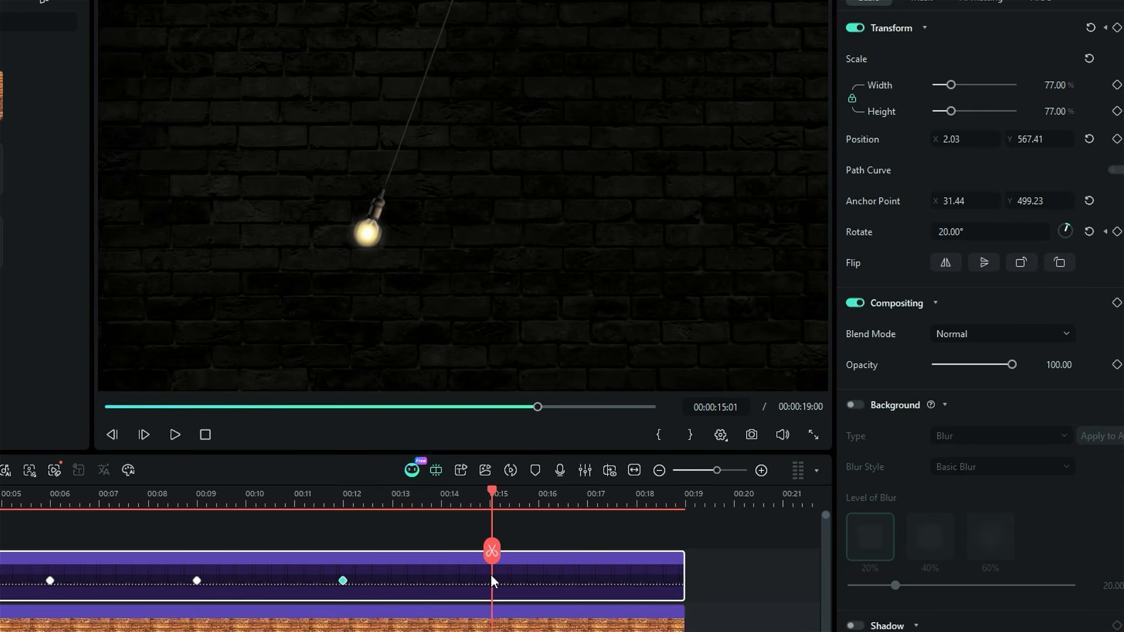
pyautogui.click(987, 231)
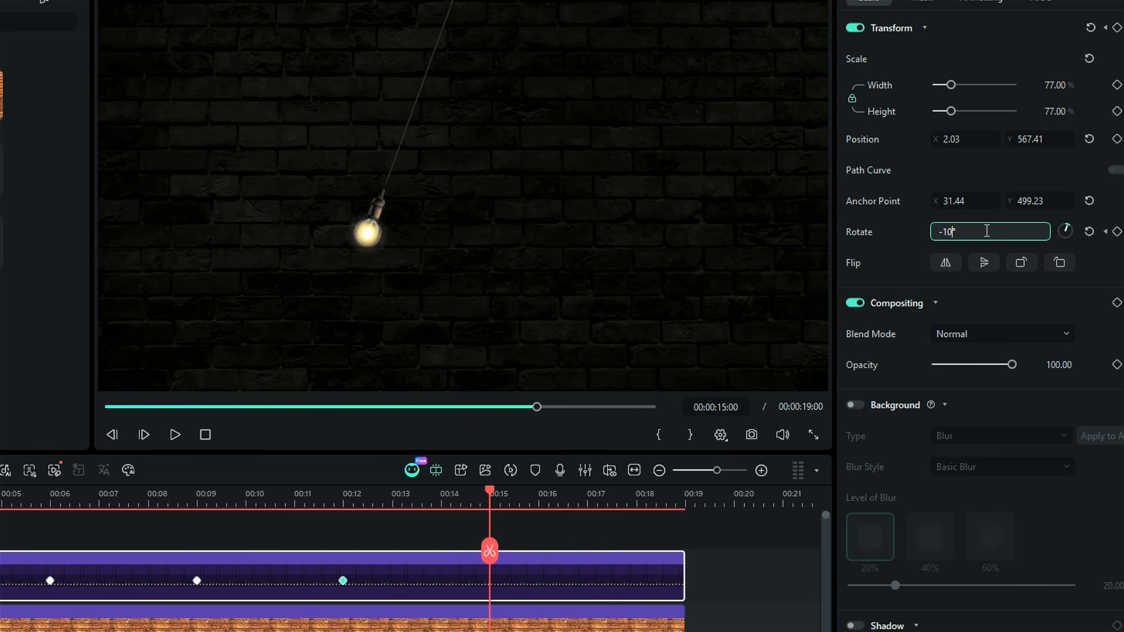
pyautogui.press('Return')
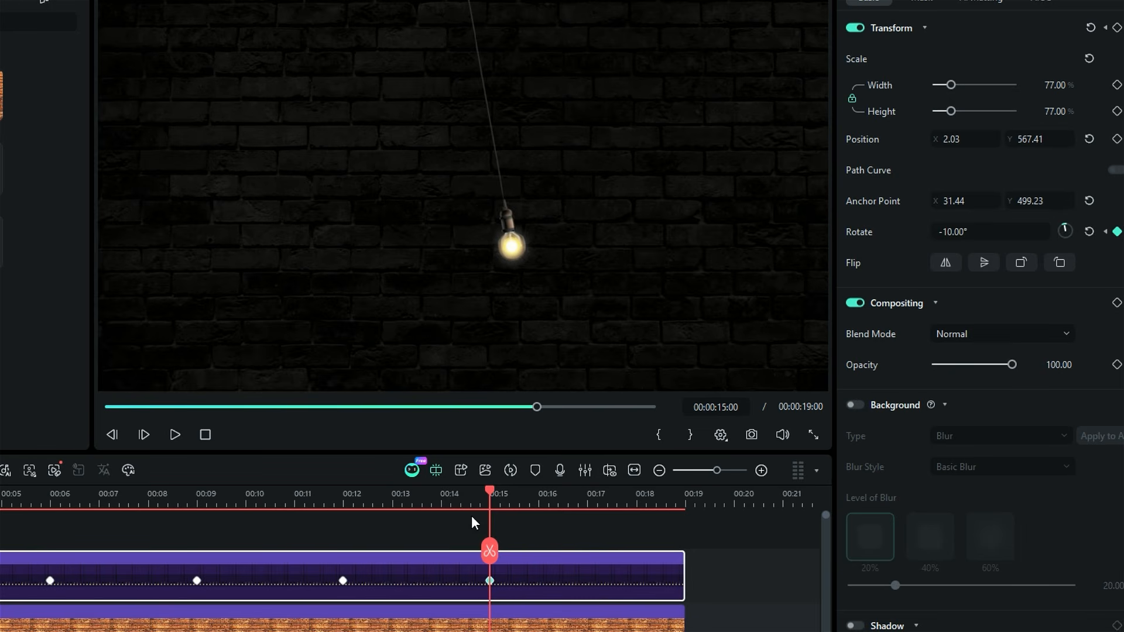
# Add a rotation keyframe of 5° for the bulb at 17 seconds
pyautogui.moveTo(493, 494); pyautogui.dragTo(588, 544)
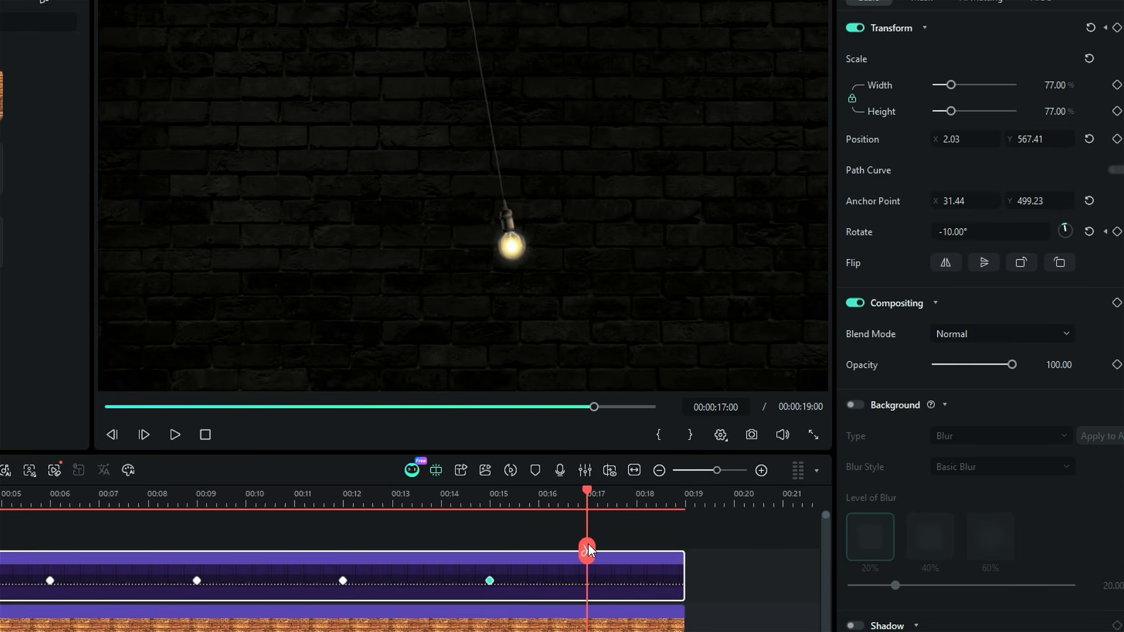
pyautogui.click(989, 231)
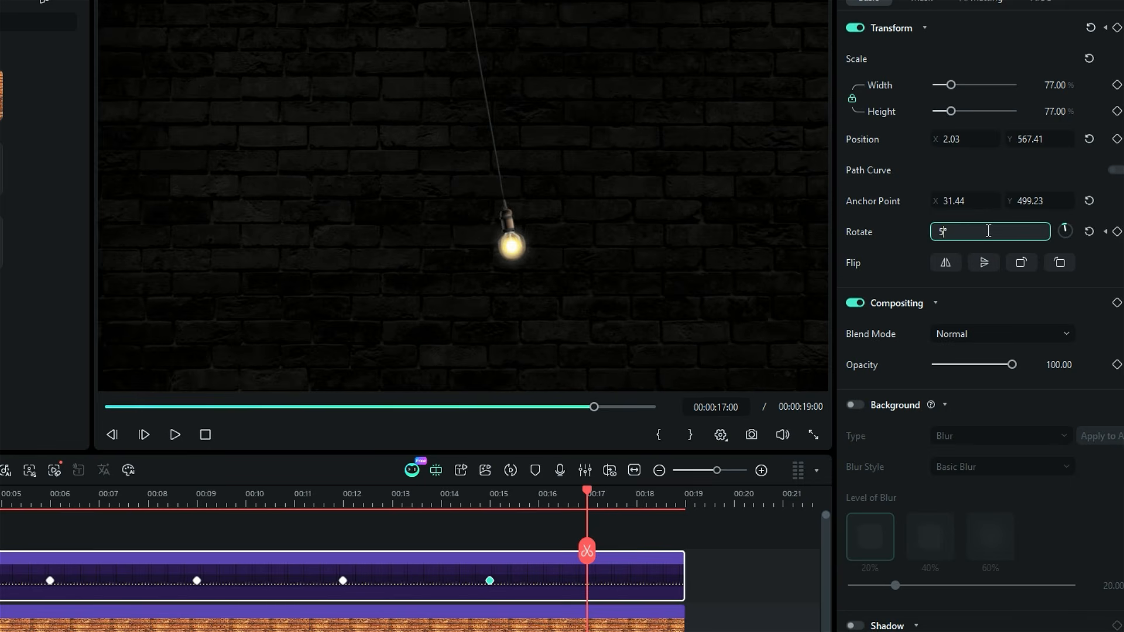
pyautogui.press('Return')
# Add a rotation keyframe of -3° for the bulb just before the clip's end, at 00:00:18:21, and play the swing
pyautogui.moveTo(591, 495); pyautogui.dragTo(677, 551)
pyautogui.click(979, 226)
pyautogui.write('-3')
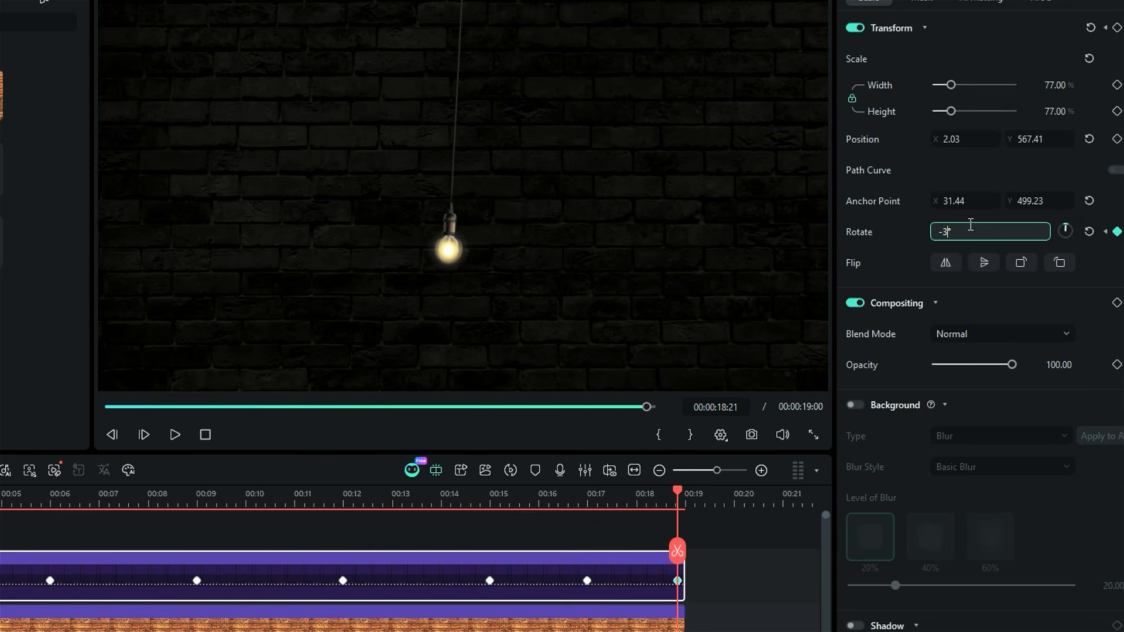
pyautogui.press('Return')
pyautogui.press('space')
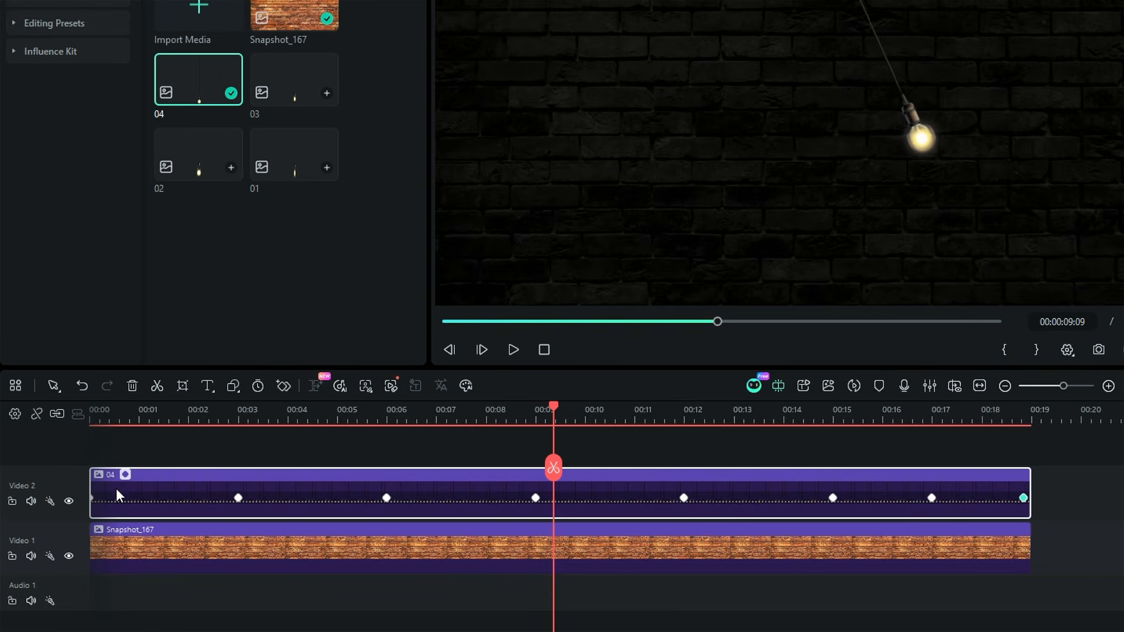
# Apply smooth easing to all of the bulb's rotation keyframes in the keyframe graph and play the animation from the start
pyautogui.click(126, 476)
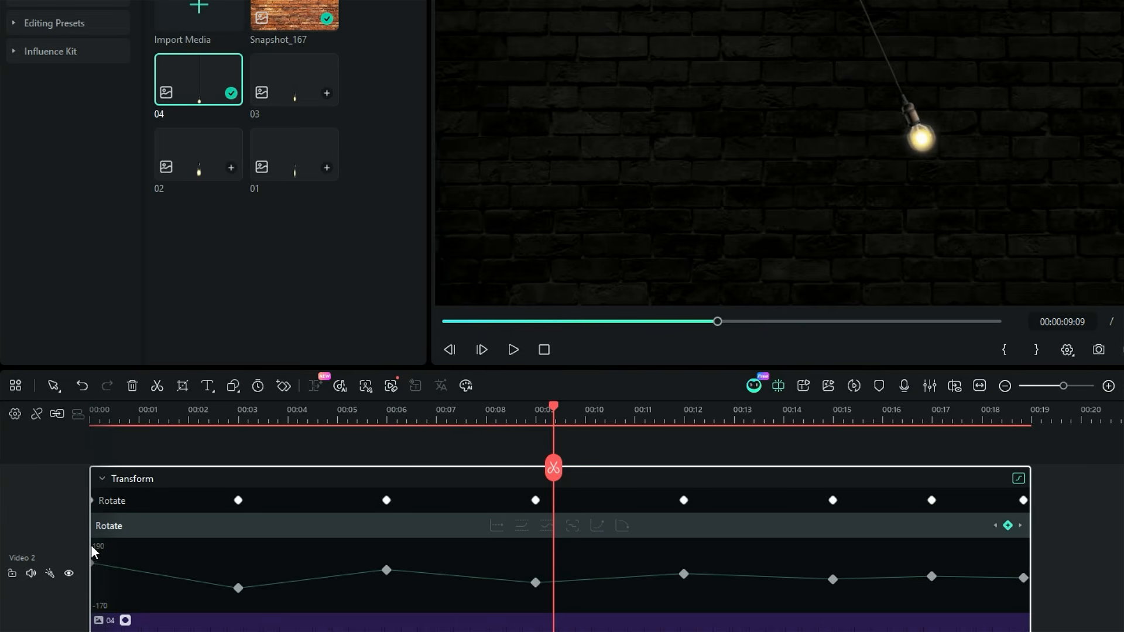
pyautogui.moveTo(93, 551); pyautogui.dragTo(1035, 512)
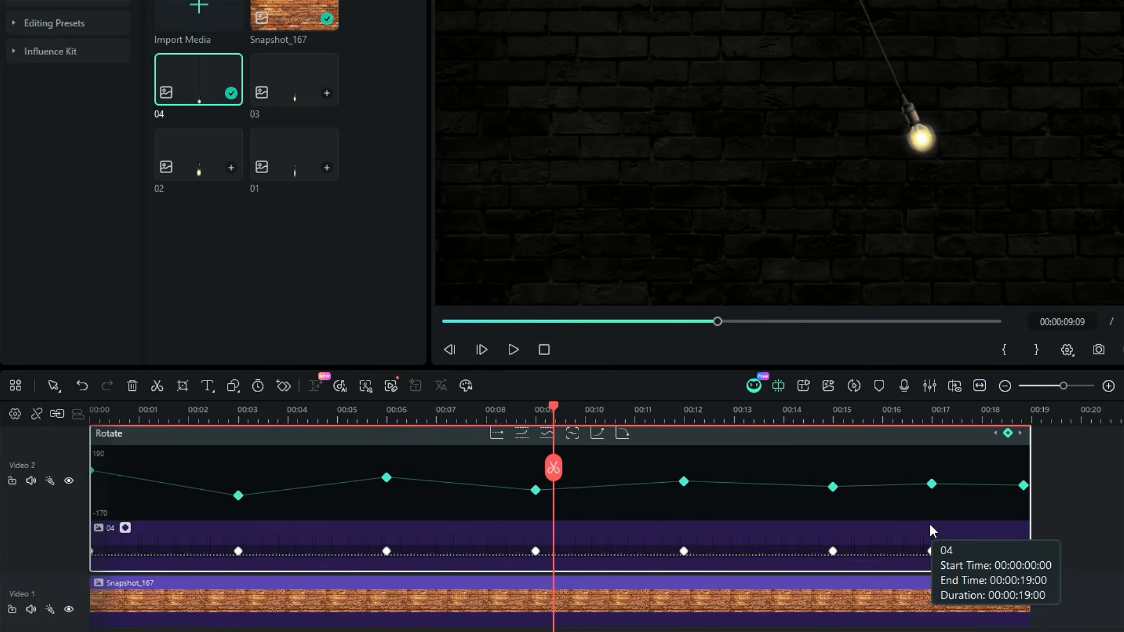
pyautogui.moveTo(554, 408); pyautogui.dragTo(420, 410)
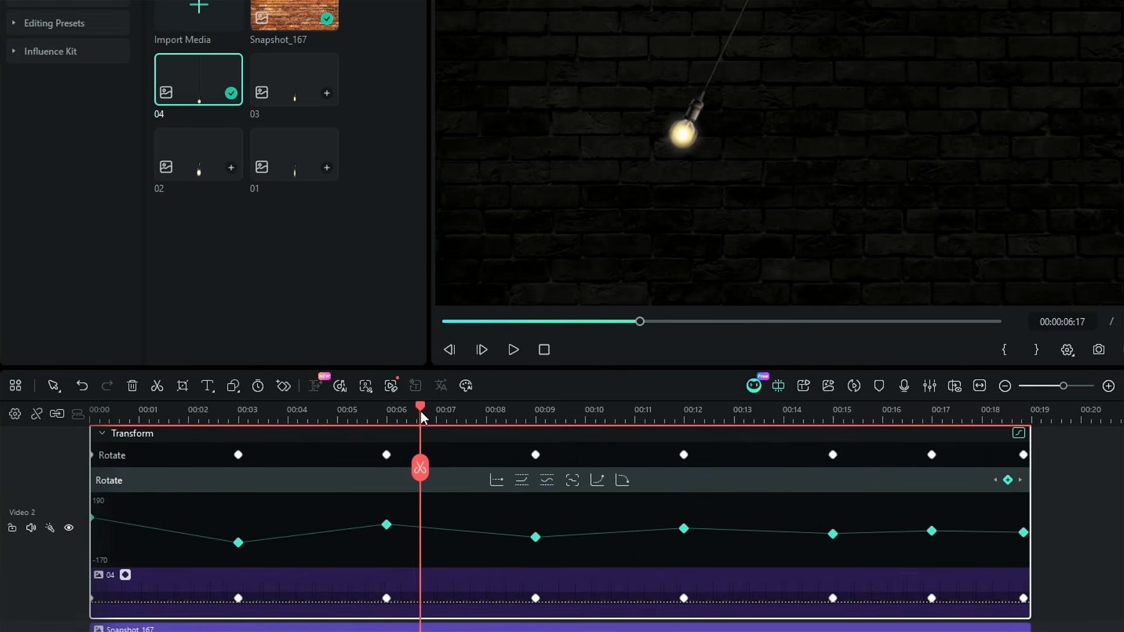
pyautogui.click(543, 480)
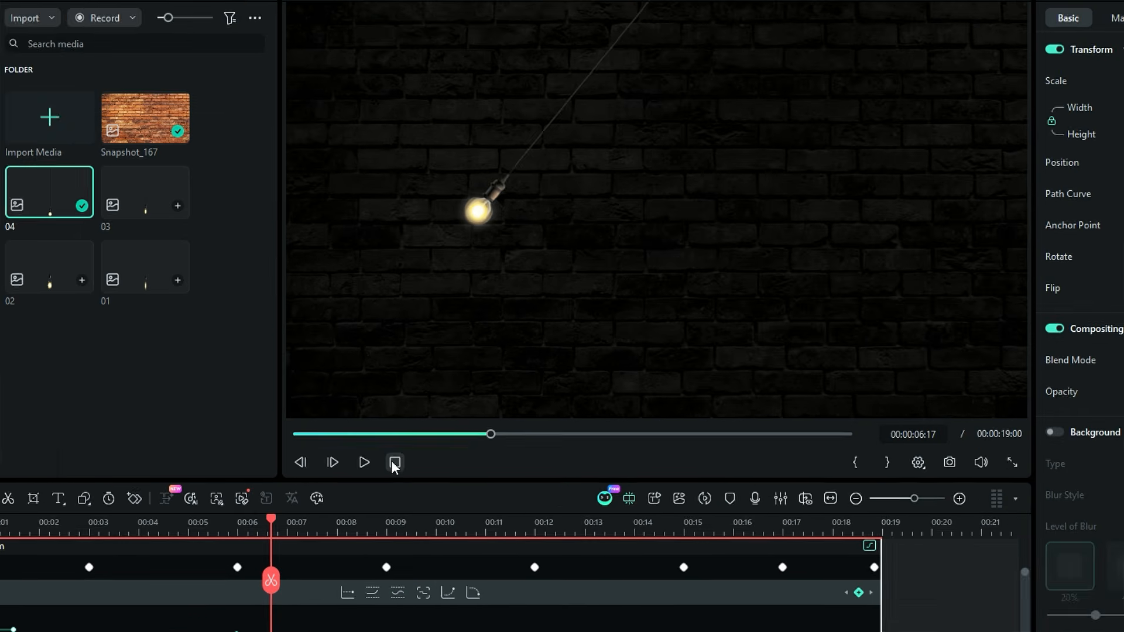
pyautogui.click(543, 349)
pyautogui.click(514, 350)
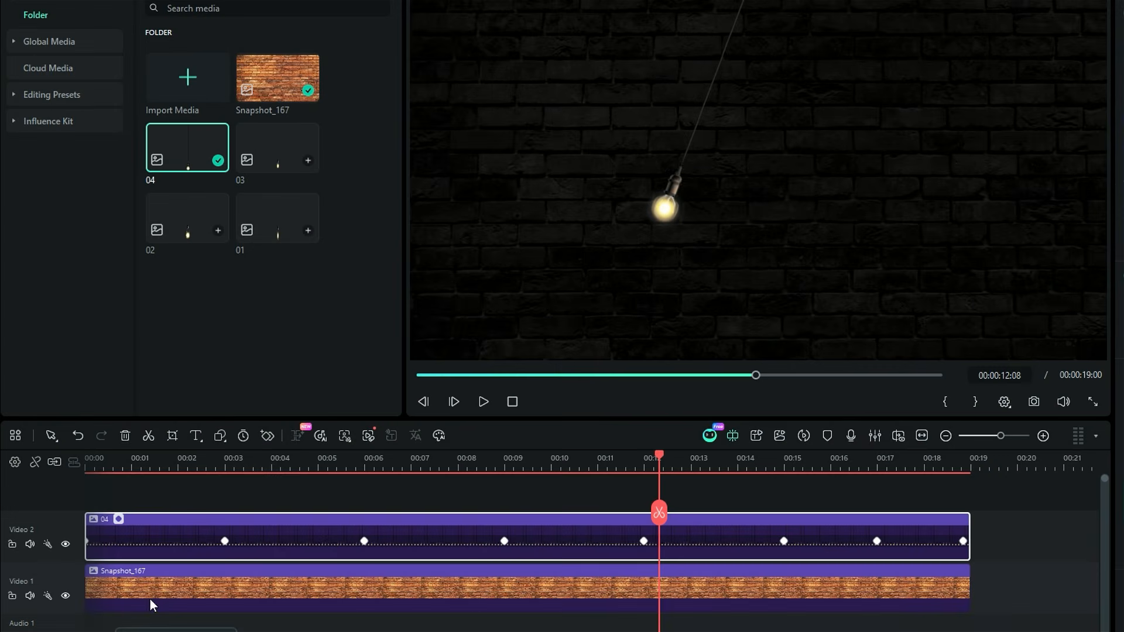
# Duplicate the animated bulb clip onto a new track above and replace the copy's image with bulb 01
pyautogui.moveTo(174, 539); pyautogui.dragTo(173, 511)
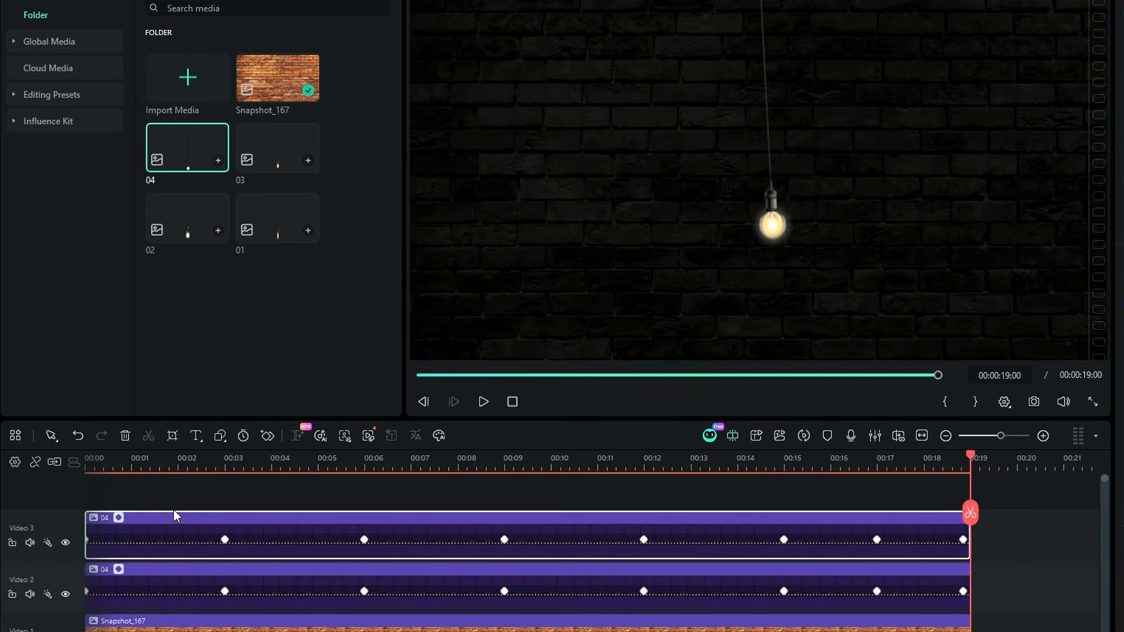
pyautogui.click(172, 471)
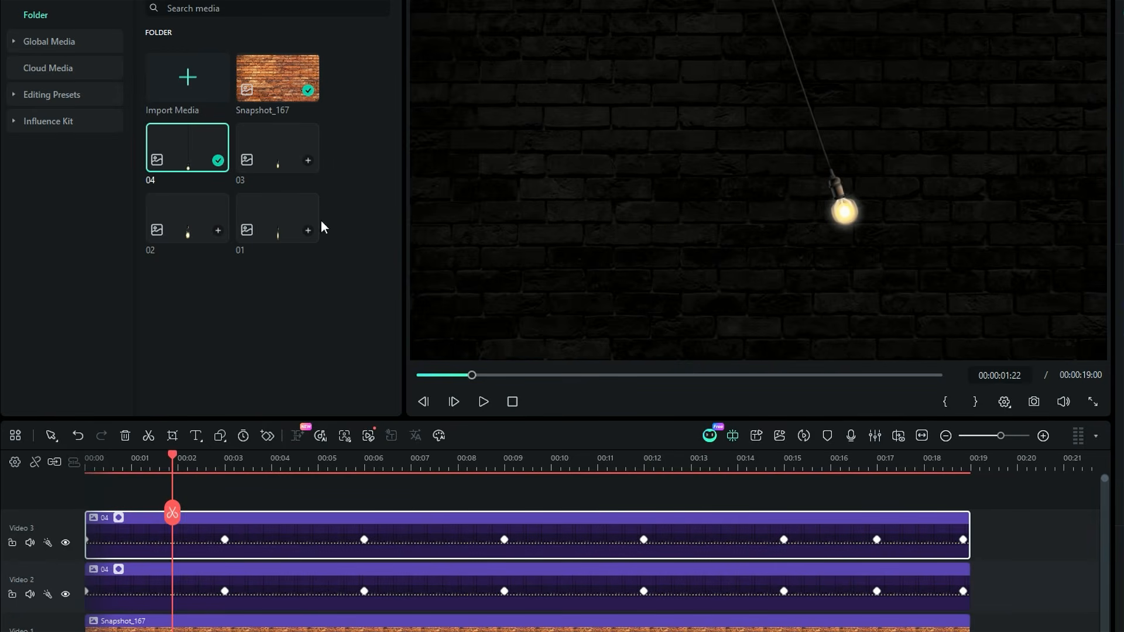
pyautogui.moveTo(286, 219); pyautogui.dragTo(199, 534)
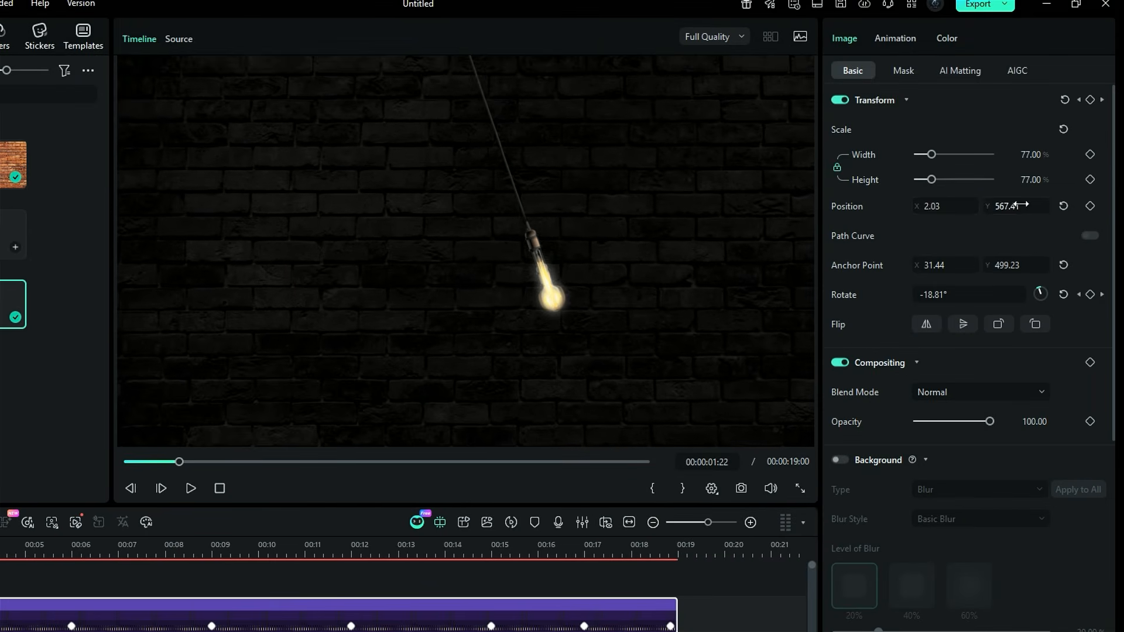
# Reposition bulb 01 to about X -18.97 and Y 616.41 so its cord hangs from higher up
pyautogui.moveTo(1021, 204); pyautogui.dragTo(1046, 205)
pyautogui.moveTo(949, 203); pyautogui.dragTo(942, 203)
pyautogui.moveTo(1020, 205); pyautogui.dragTo(1024, 204)
pyautogui.moveTo(955, 204); pyautogui.dragTo(949, 204)
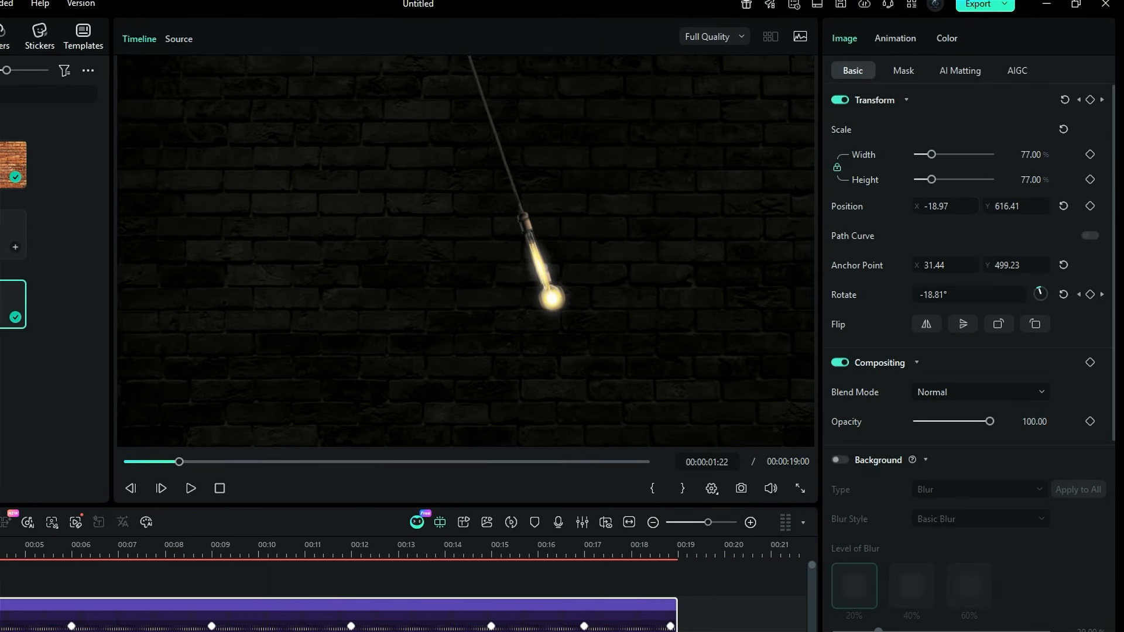
# Retime bulb 01's rotation keyframes to roughly every two seconds, from about 2 to 14 seconds
pyautogui.moveTo(168, 547); pyautogui.dragTo(117, 547)
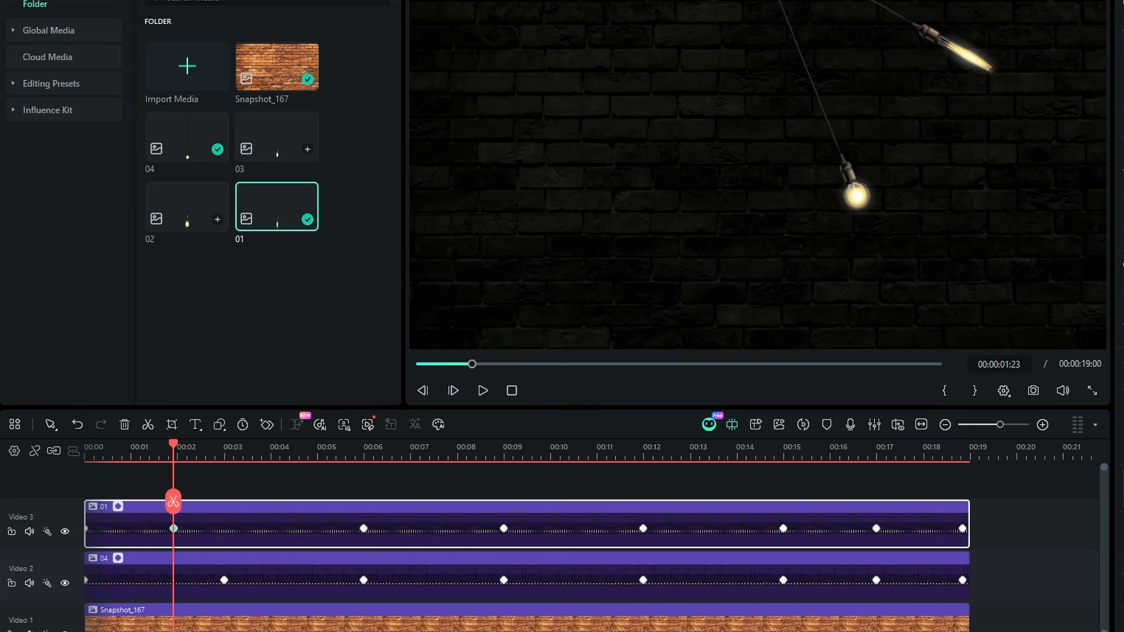
pyautogui.moveTo(363, 529); pyautogui.dragTo(171, 495)
pyautogui.moveTo(504, 528); pyautogui.dragTo(364, 529)
pyautogui.moveTo(643, 529); pyautogui.dragTo(460, 528)
pyautogui.moveTo(459, 529); pyautogui.dragTo(459, 529)
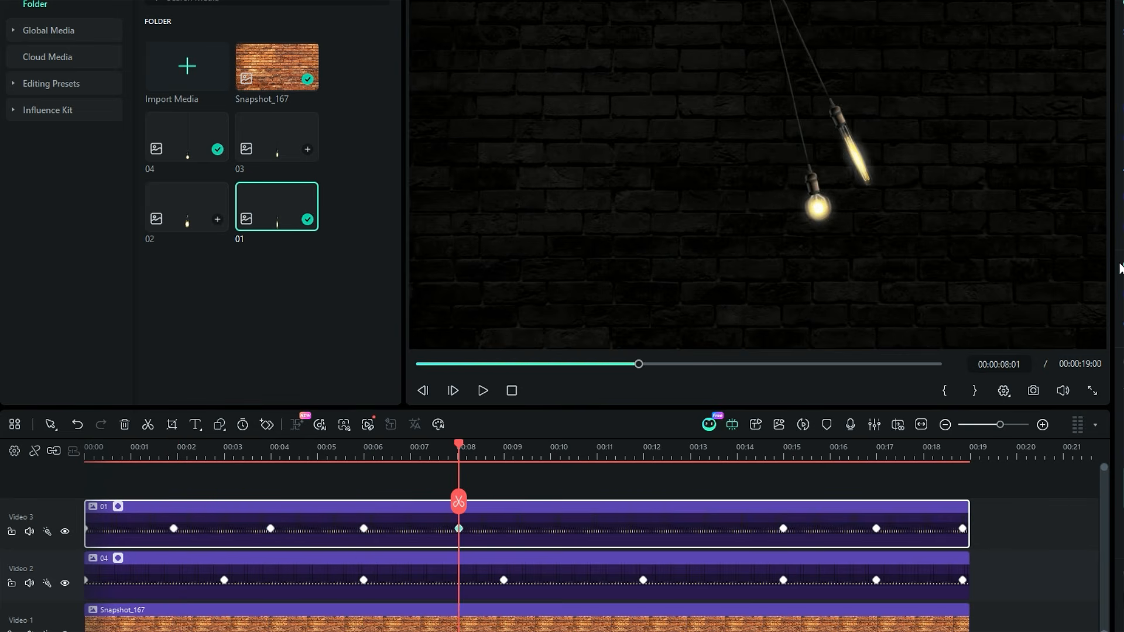
pyautogui.moveTo(783, 528); pyautogui.dragTo(554, 549)
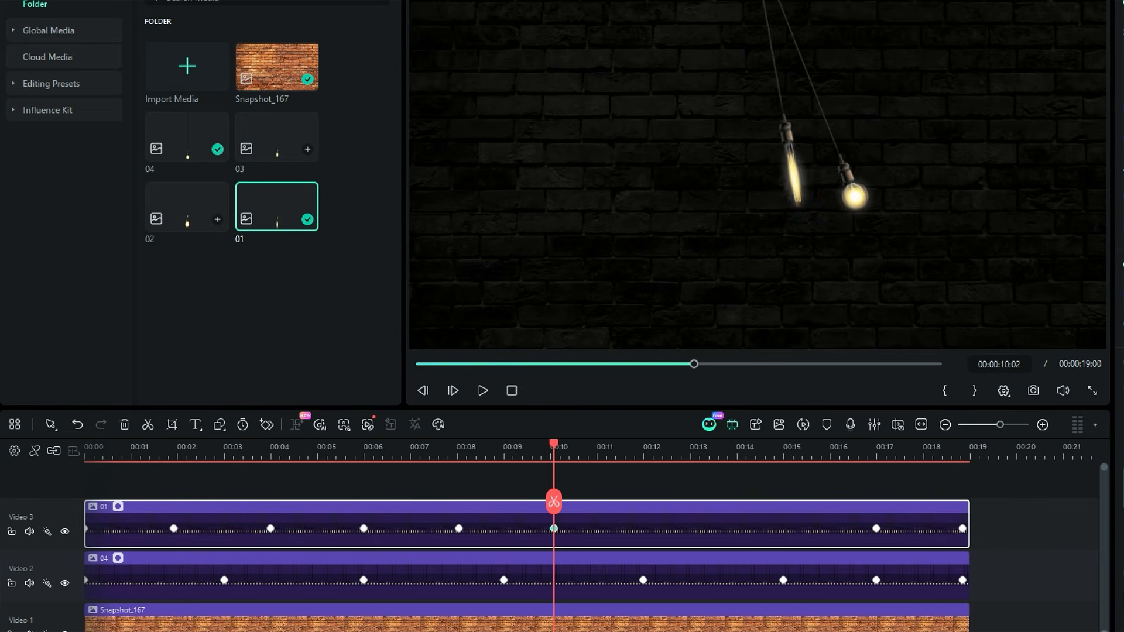
pyautogui.moveTo(876, 529); pyautogui.dragTo(642, 547)
pyautogui.moveTo(962, 529); pyautogui.dragTo(739, 528)
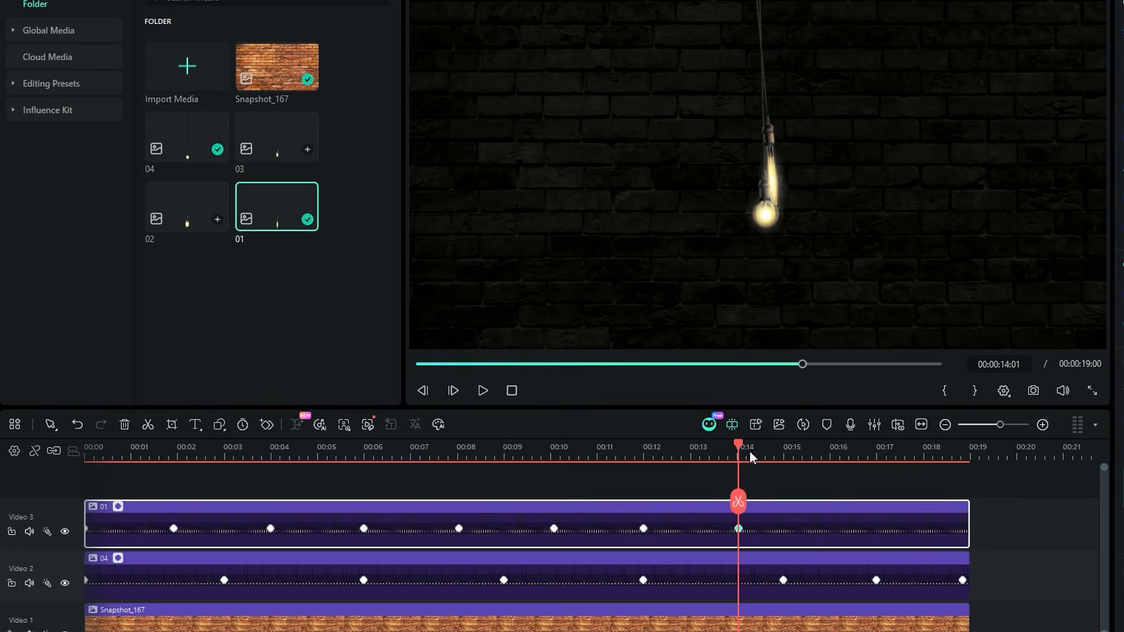
# Continue bulb 01's swing with additional rotation keyframes at about 16 and 18 seconds
pyautogui.click(830, 454)
pyautogui.press('Return')
pyautogui.moveTo(832, 455); pyautogui.dragTo(921, 495)
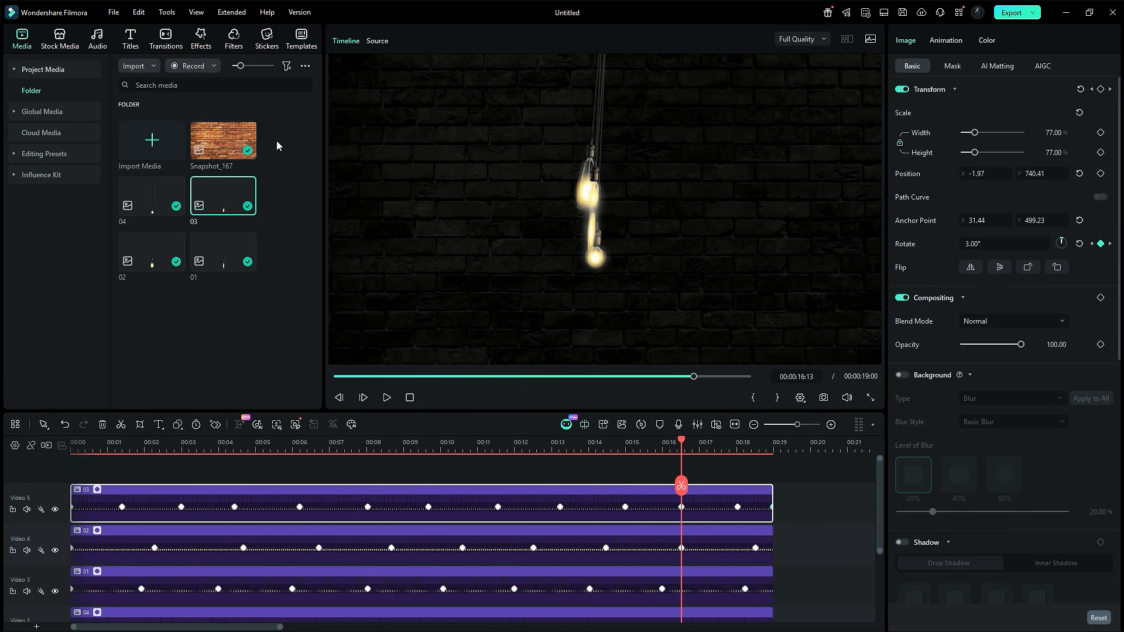
# Add the cinematic filter Sunlit Siesta on a track above all bulb clips and stretch it to nearly the full timeline
pyautogui.click(234, 40)
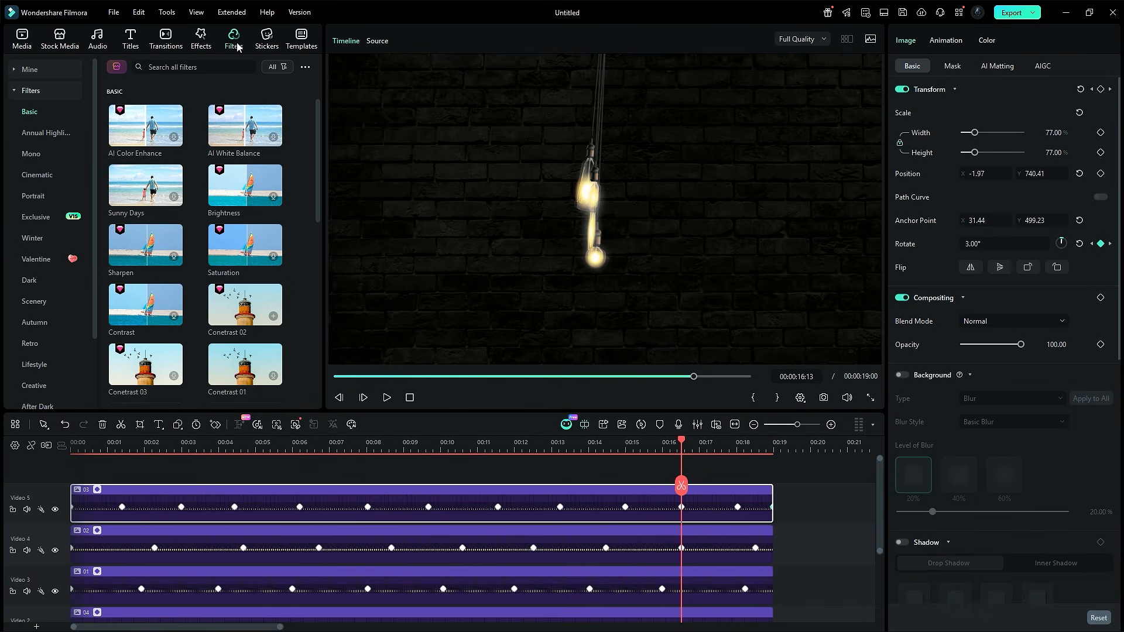
pyautogui.click(37, 175)
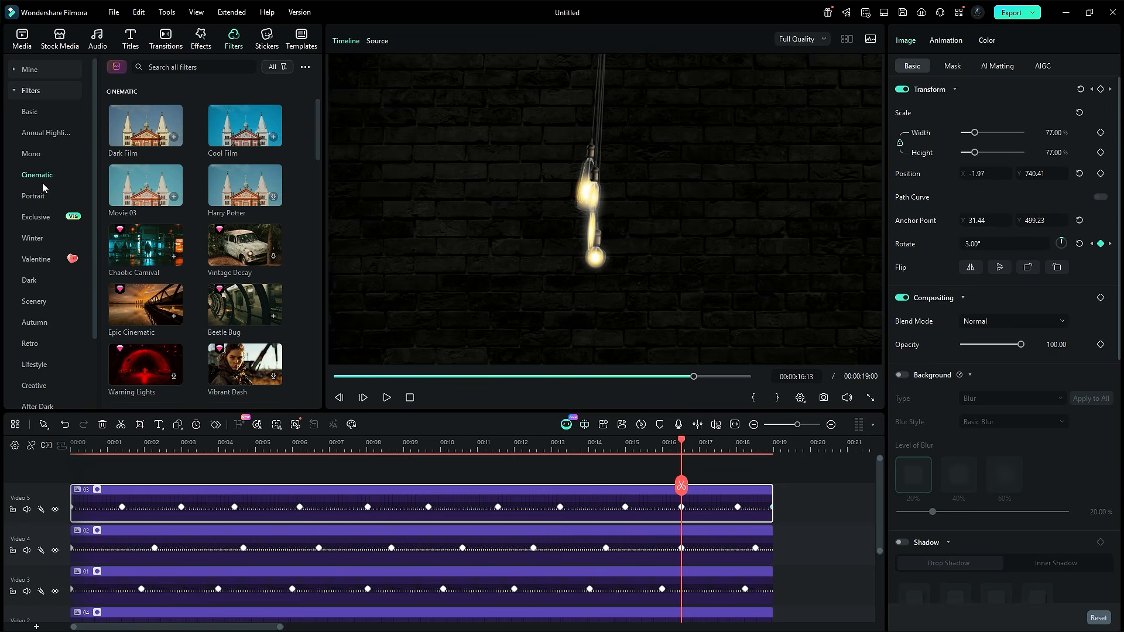
pyautogui.scroll(-3, 180, 234)
pyautogui.moveTo(127, 345); pyautogui.dragTo(94, 480)
pyautogui.moveTo(253, 492); pyautogui.dragTo(767, 492)
# Add the Epic Cinematic filter on a track above Sunlit Siesta and extend it to the end of the clips at 19 seconds
pyautogui.scroll(1, 299, 265)
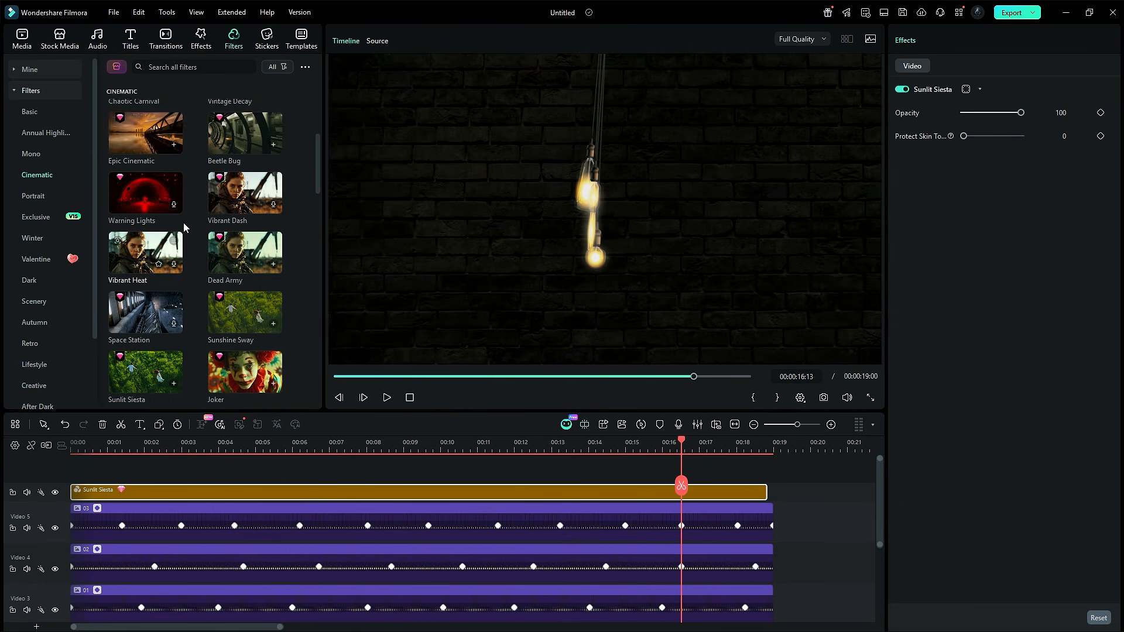
pyautogui.moveTo(146, 166); pyautogui.dragTo(94, 491)
pyautogui.moveTo(253, 492); pyautogui.dragTo(772, 499)
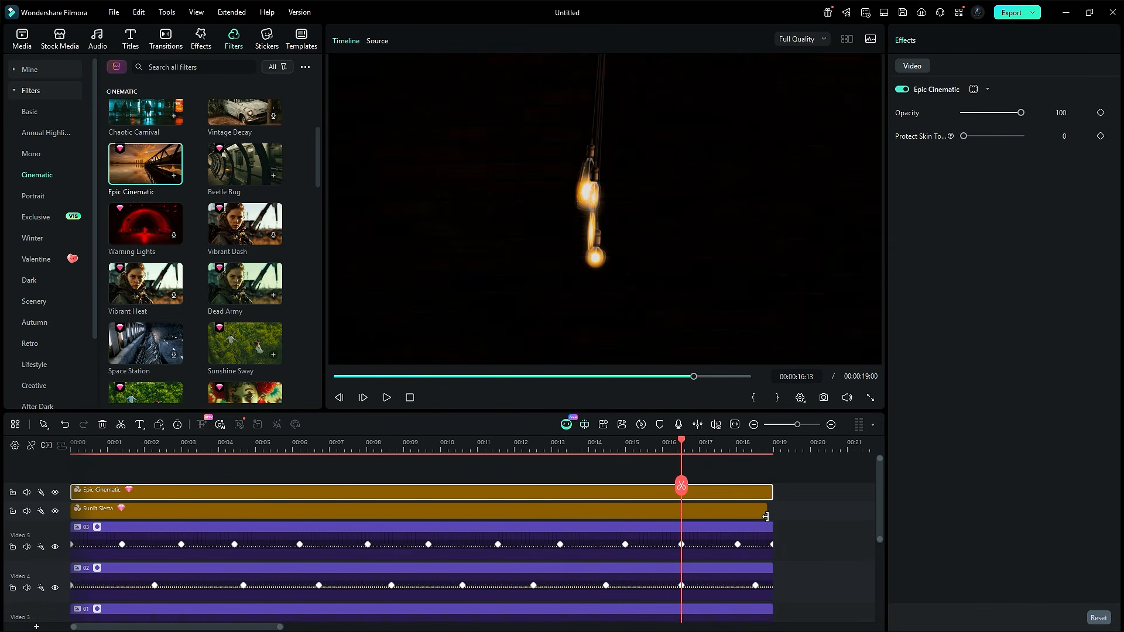
# Set the opacity of Sunlit Siesta to about 44 and Epic Cinematic to 36, and play the animation from the start
pyautogui.click(769, 512)
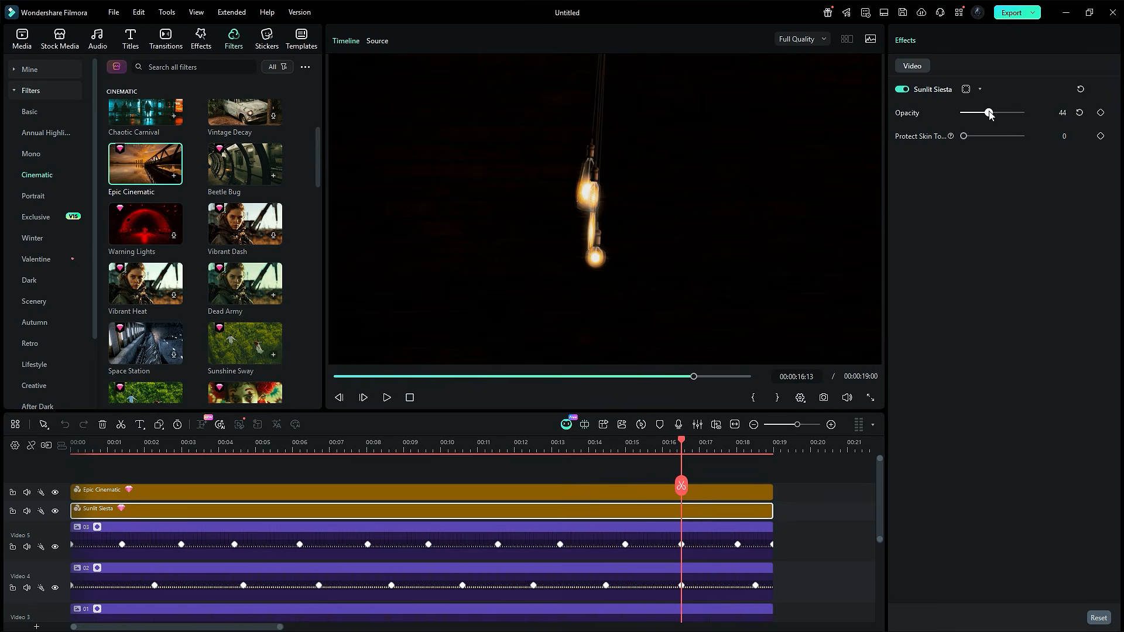
pyautogui.click(720, 491)
pyautogui.moveTo(1022, 112); pyautogui.dragTo(984, 112)
pyautogui.click(410, 398)
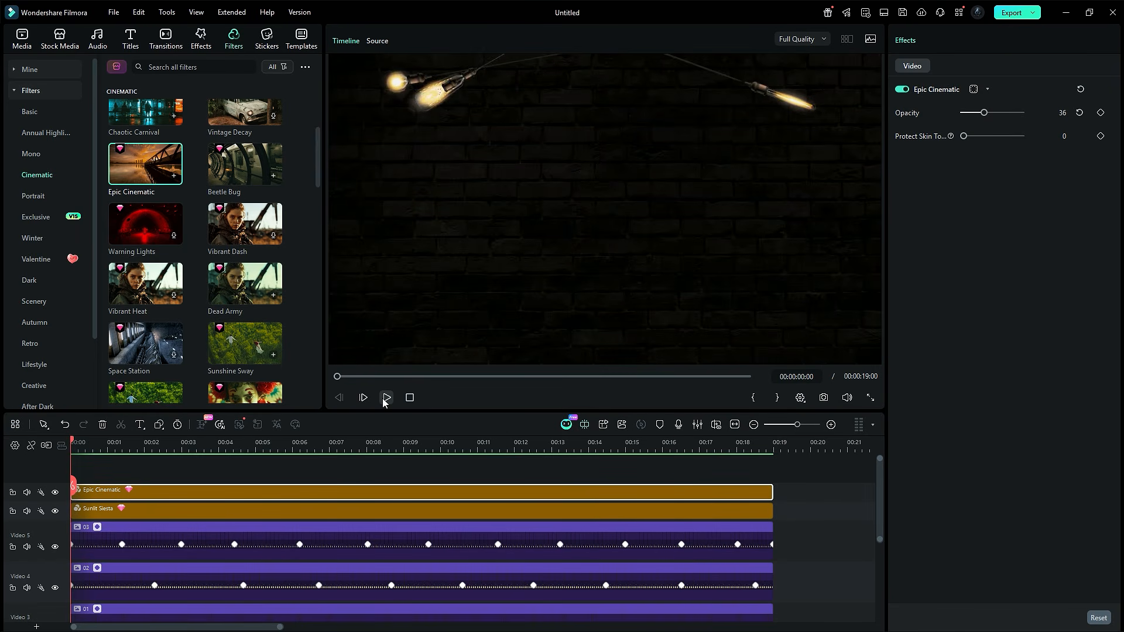
pyautogui.click(387, 398)
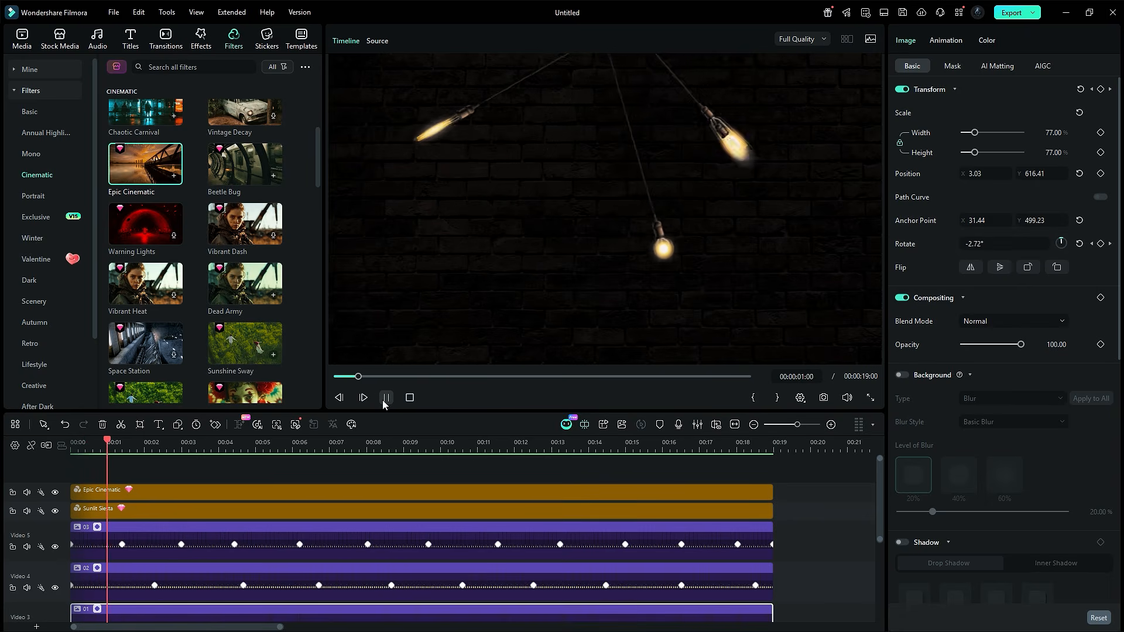